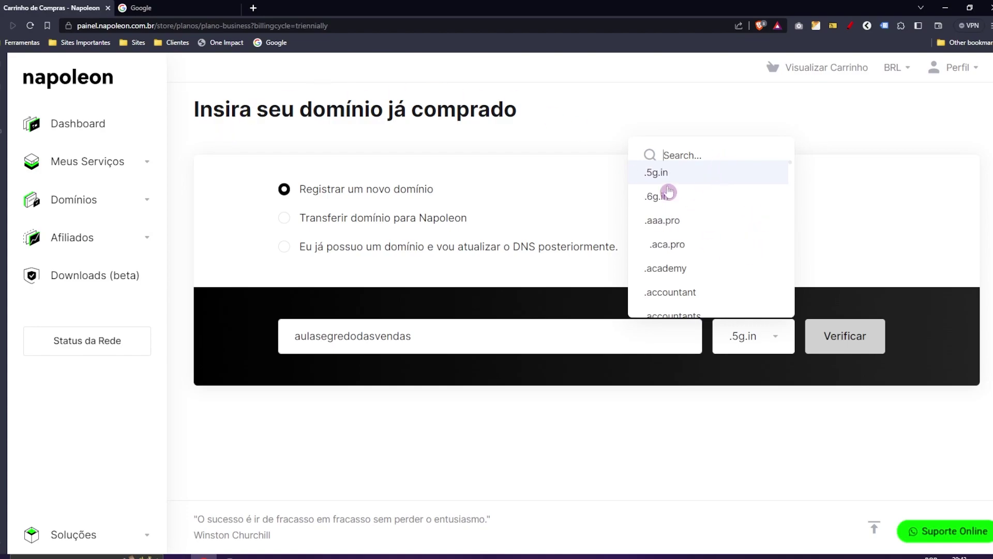
Choose the .com extension for aulasegredodasvendas and check whether the domain is available.
type("com")
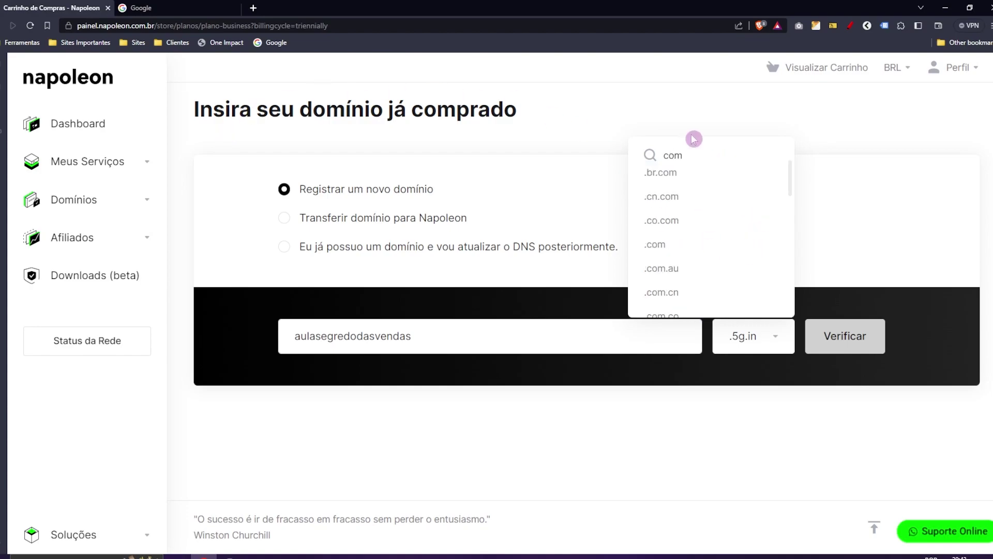
left_click(661, 247)
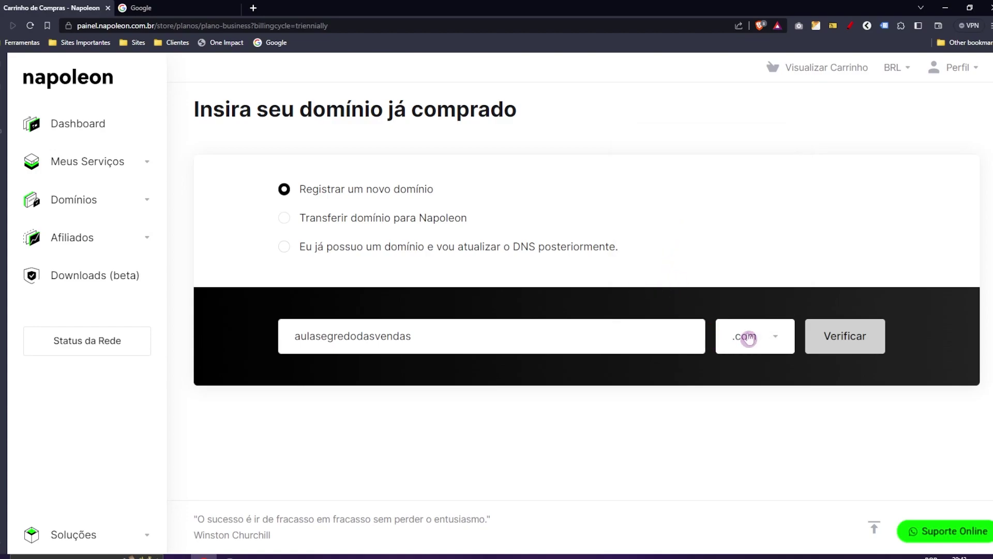
left_click(845, 333)
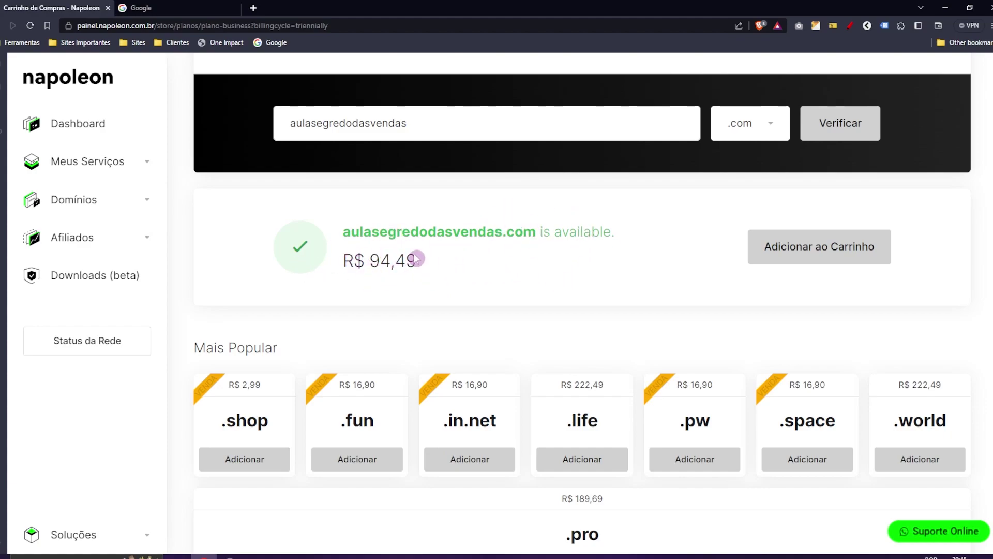
left_click_drag(344, 260, 429, 292)
left_click(428, 299)
scroll(517, 356, "up", 2)
left_click(771, 172)
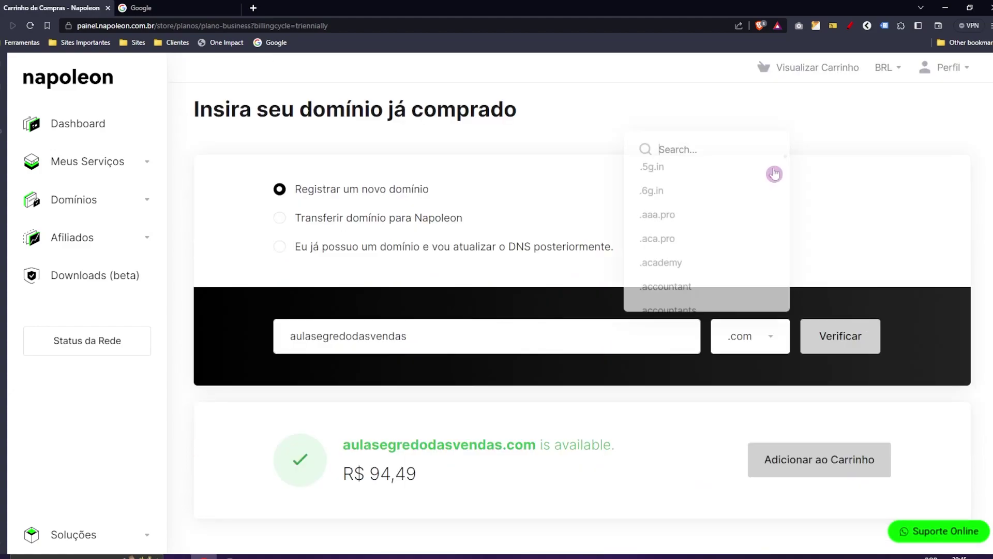
left_click(671, 408)
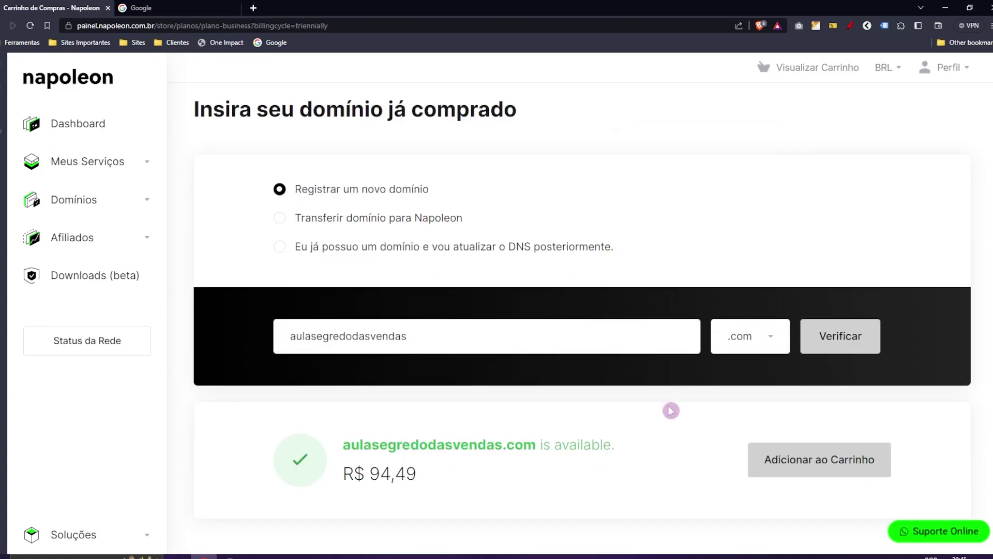
Add the domain aulasegredodasvendas.com to the cart and continue to the order configuration.
scroll(671, 408, "down", 3)
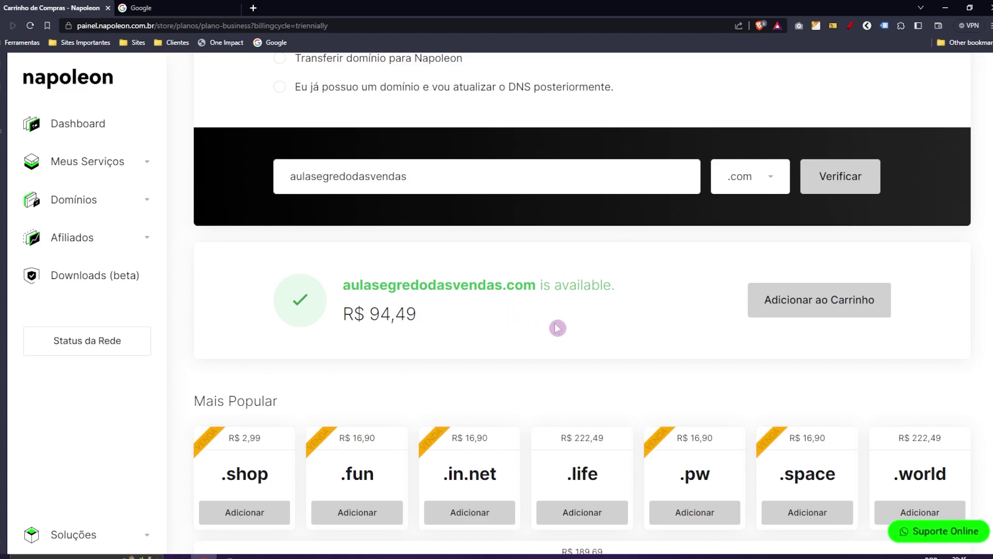
left_click(820, 293)
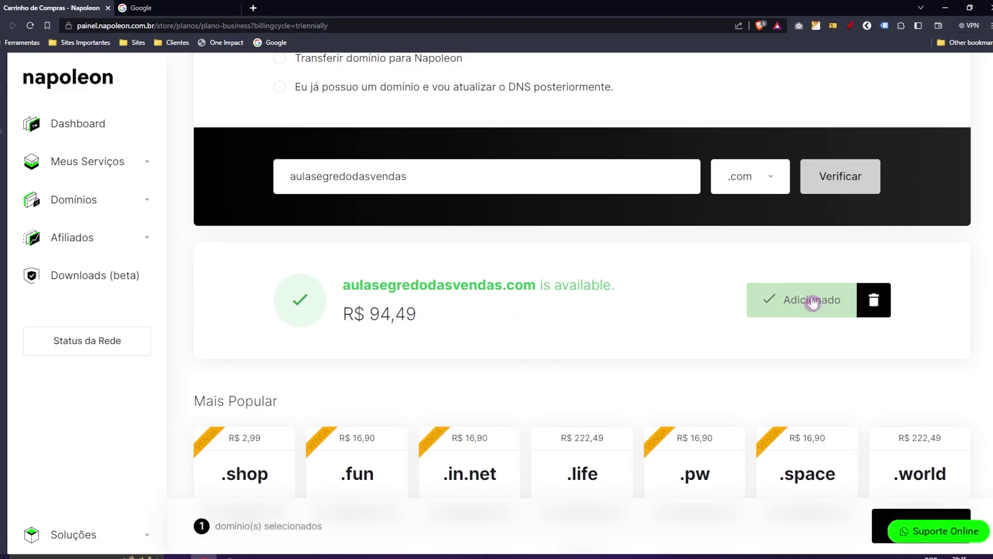
scroll(545, 417, "down", 10)
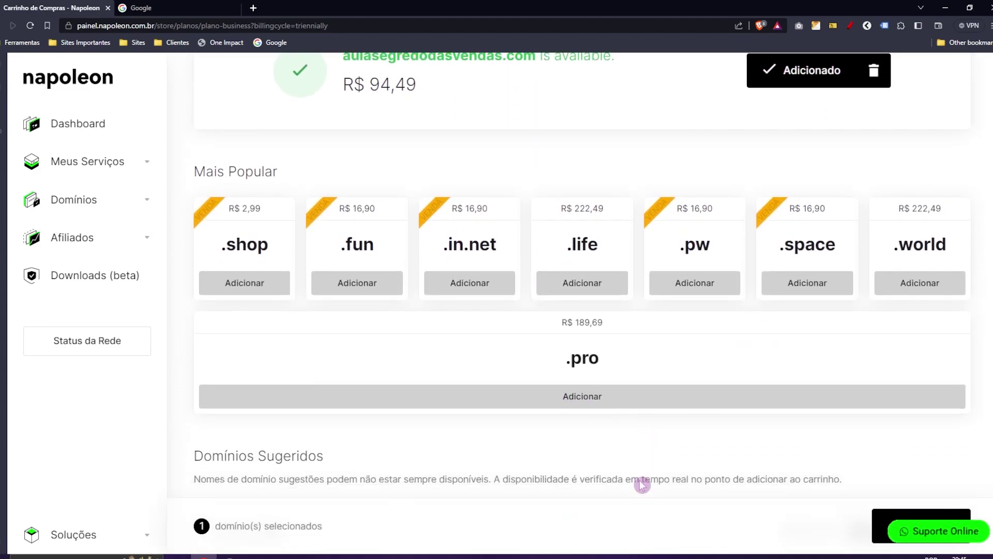
scroll(645, 482, "down", 3)
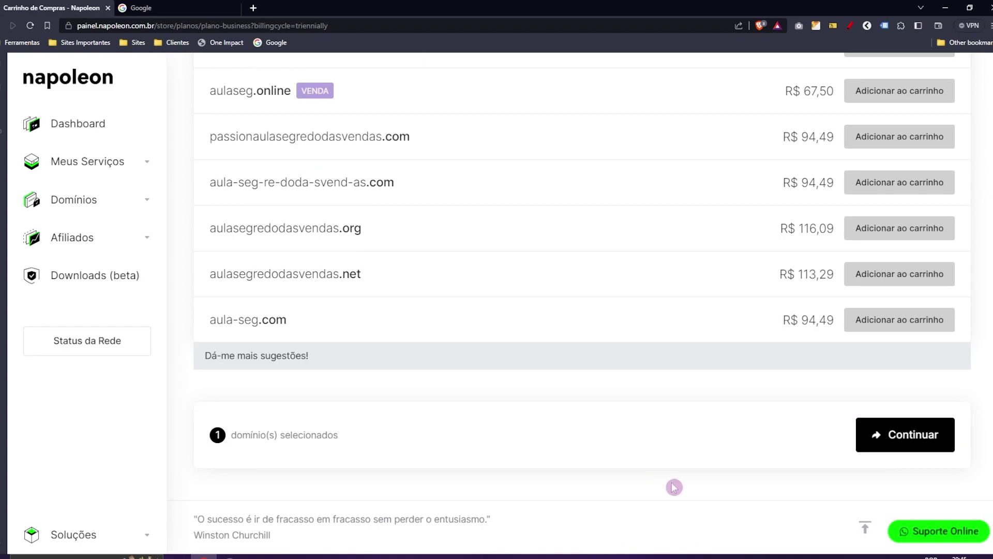
left_click(903, 442)
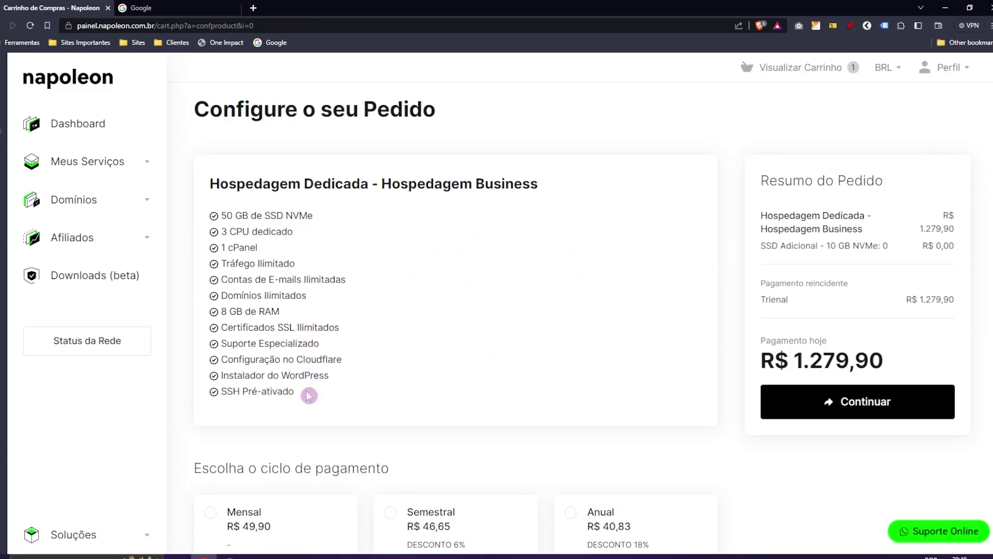
left_click_drag(309, 395, 531, 184)
left_click(230, 184)
left_click(531, 184)
Try the Semestral, Anual, Bienal and Trienal payment cycles for the Hospedagem Business plan to compare their totals.
scroll(510, 207, "down", 4)
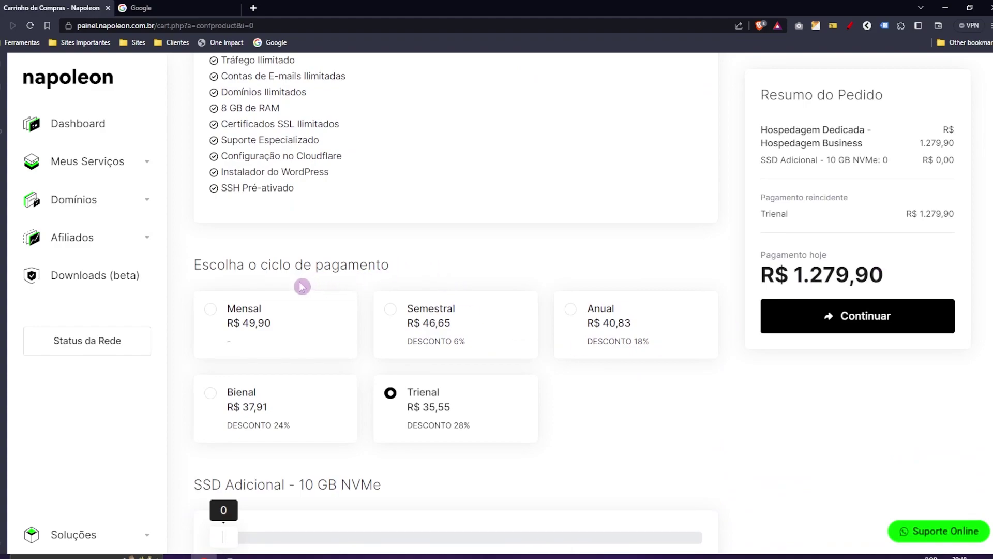
left_click(442, 311)
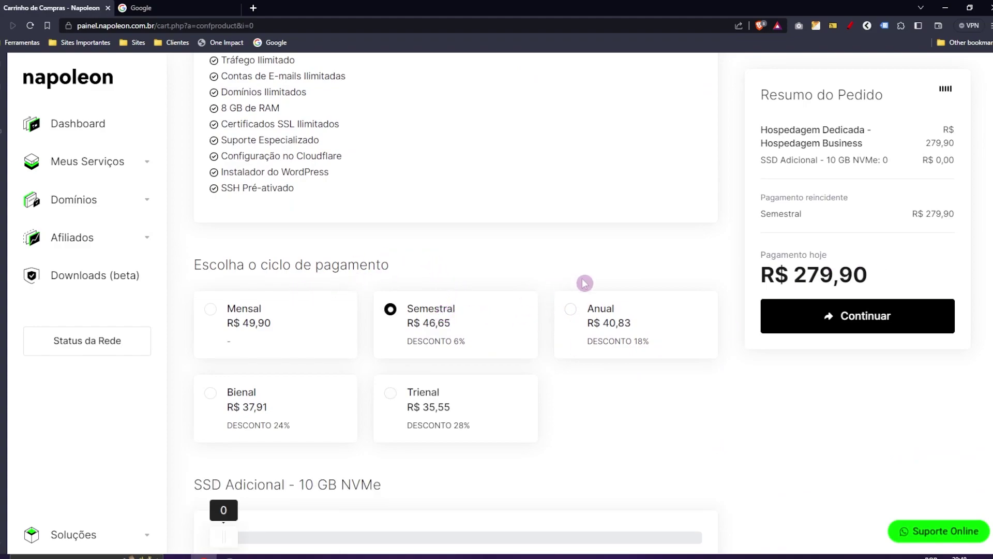
left_click(637, 334)
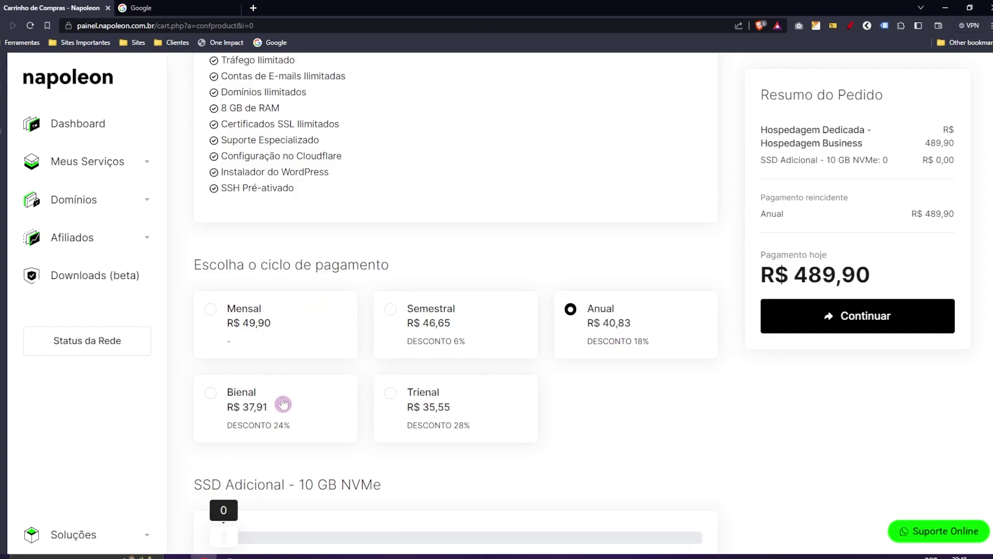
left_click(242, 408)
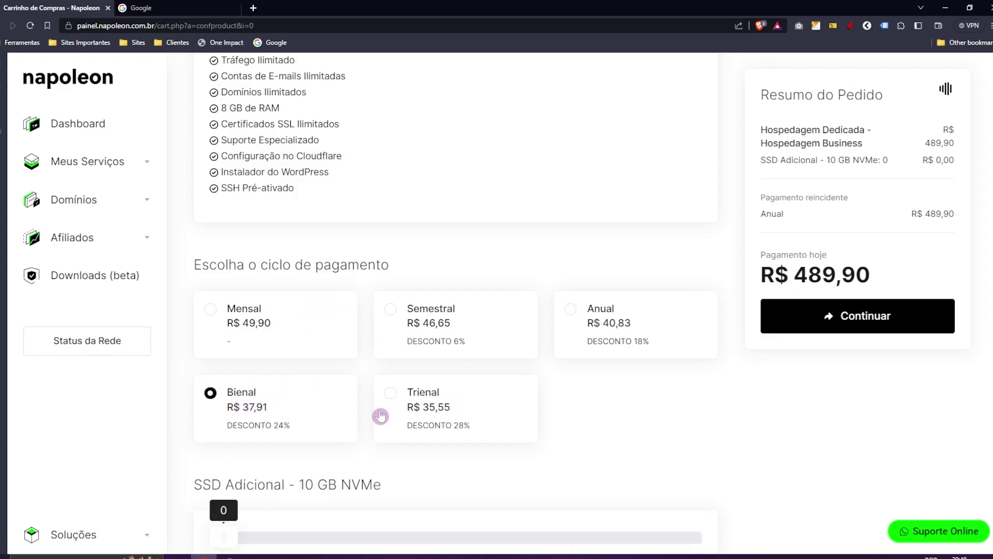
left_click(453, 411)
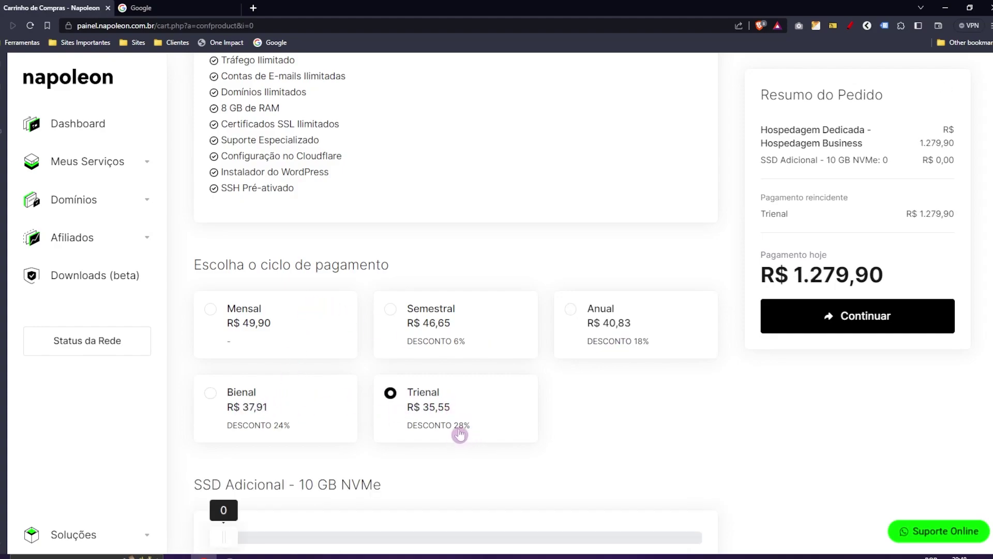
Set the hosting plan's payment cycle to Anual.
scroll(461, 428, "down", 1)
left_click(624, 280)
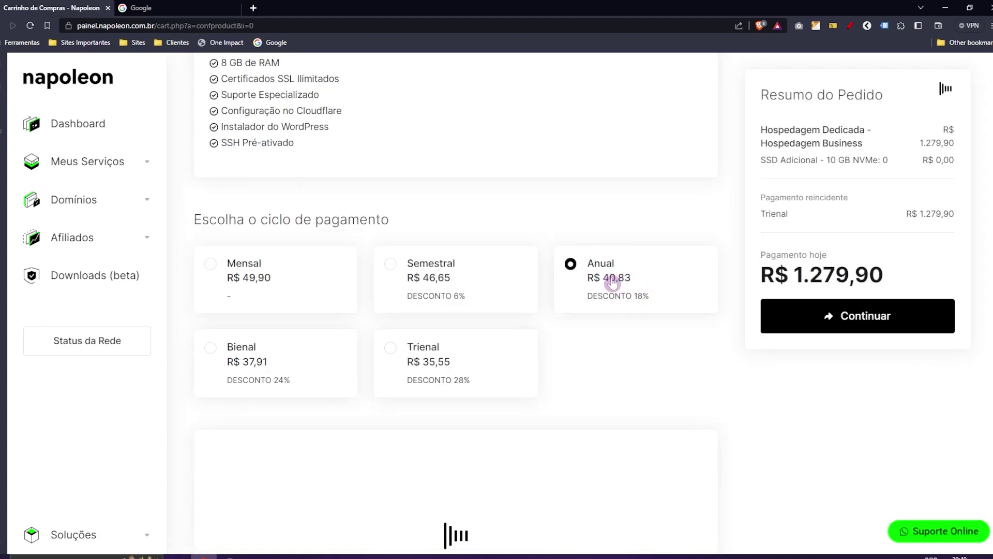
Try 3 units of the additional 10 GB NVMe SSD and return the quantity to 0.
scroll(455, 310, "down", 1)
scroll(638, 461, "down", 1)
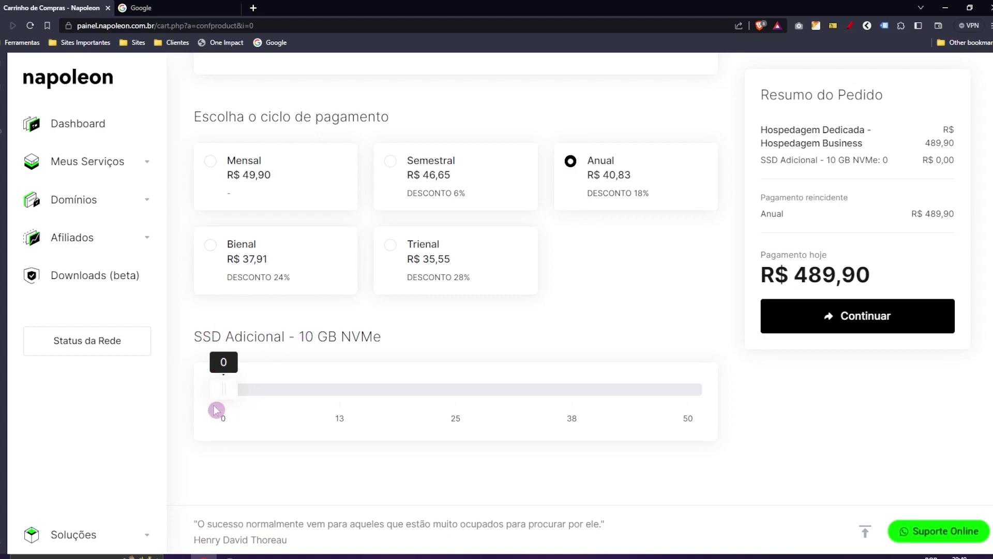
left_click_drag(222, 397, 247, 405)
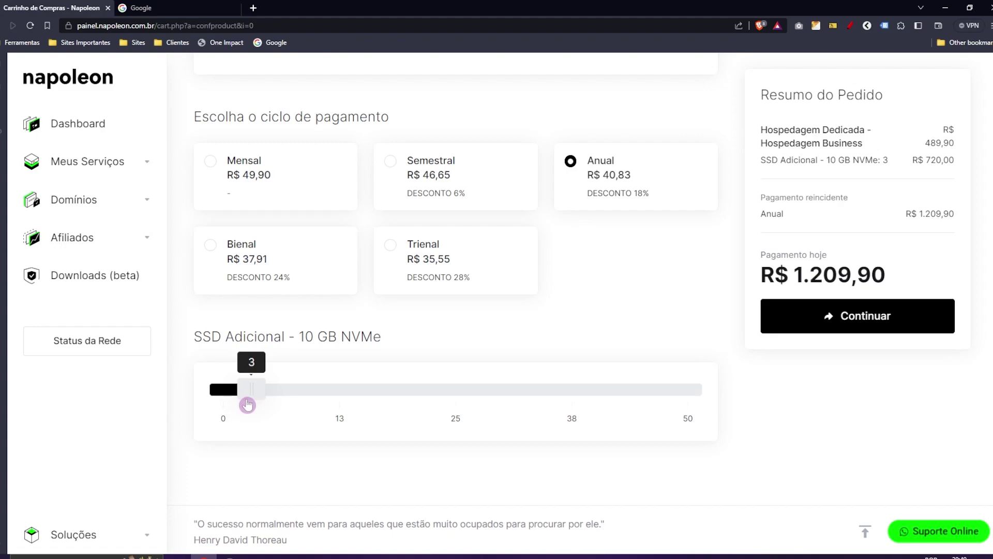
left_click_drag(247, 405, 223, 387)
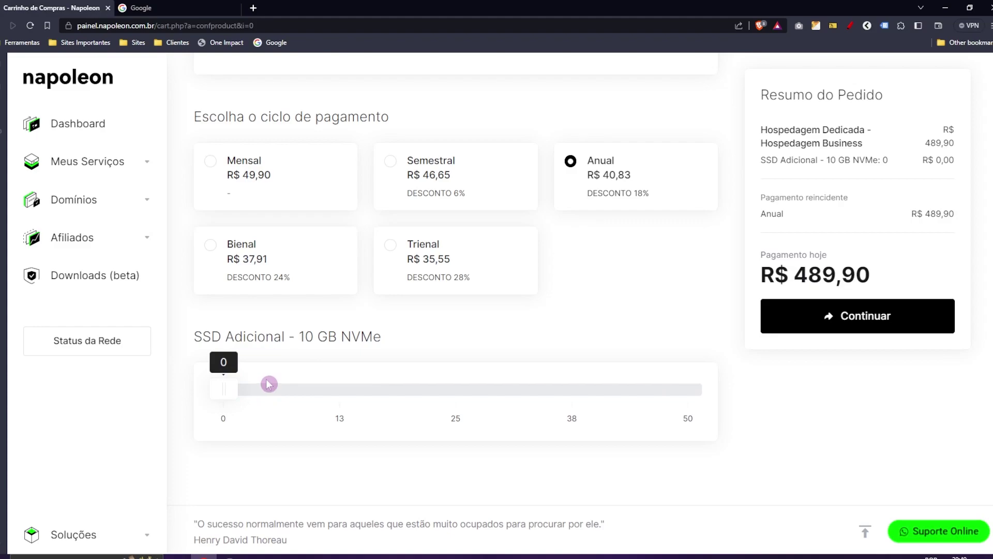
scroll(239, 469, "down", 1)
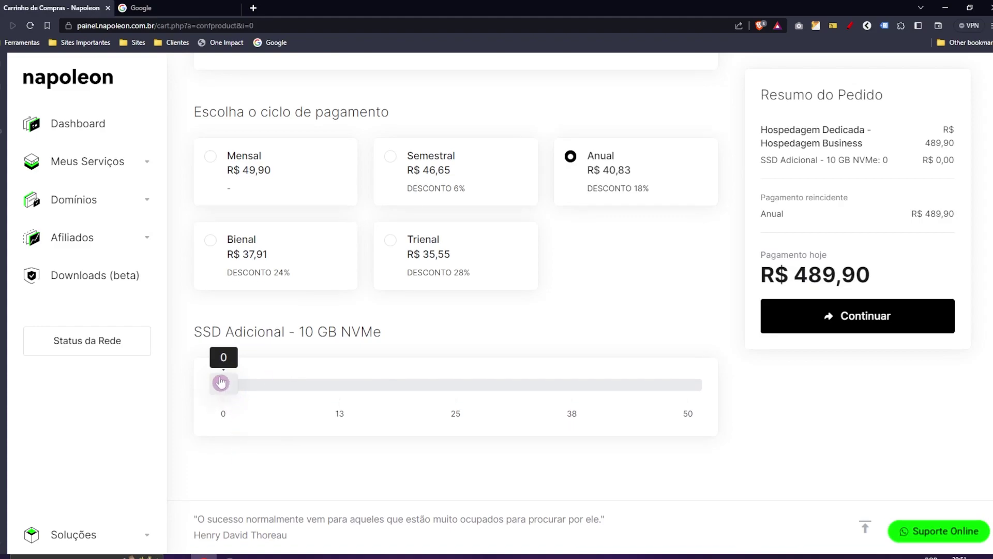
left_click_drag(222, 386, 234, 402)
Check the order summary for the annual hosting plan and continue to the checkout review.
scroll(787, 443, "up", 7)
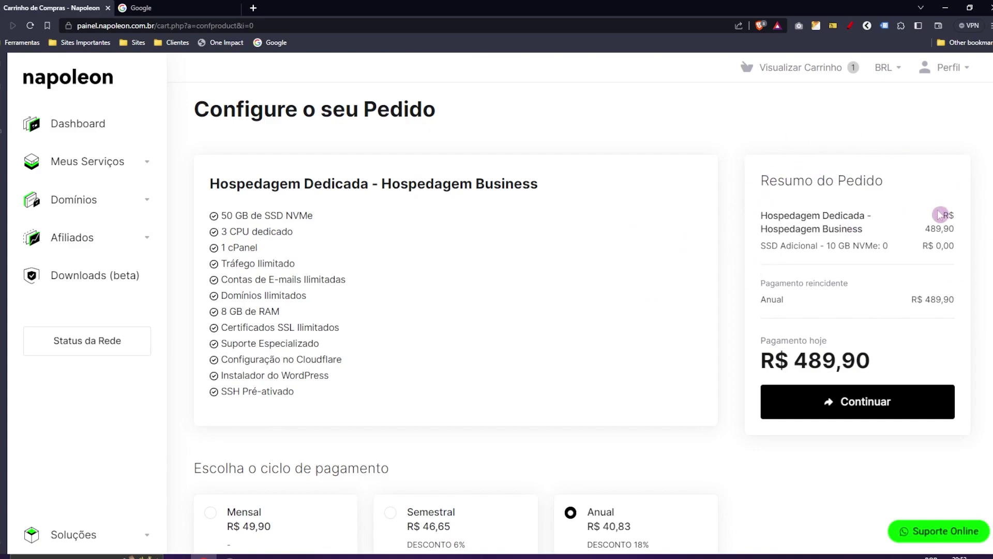
scroll(826, 421, "down", 2)
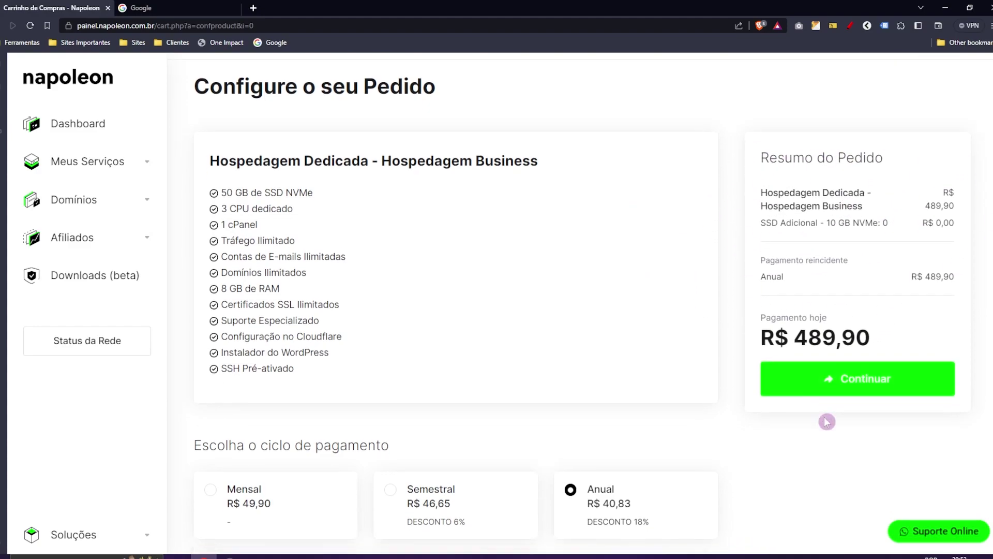
scroll(827, 421, "down", 5)
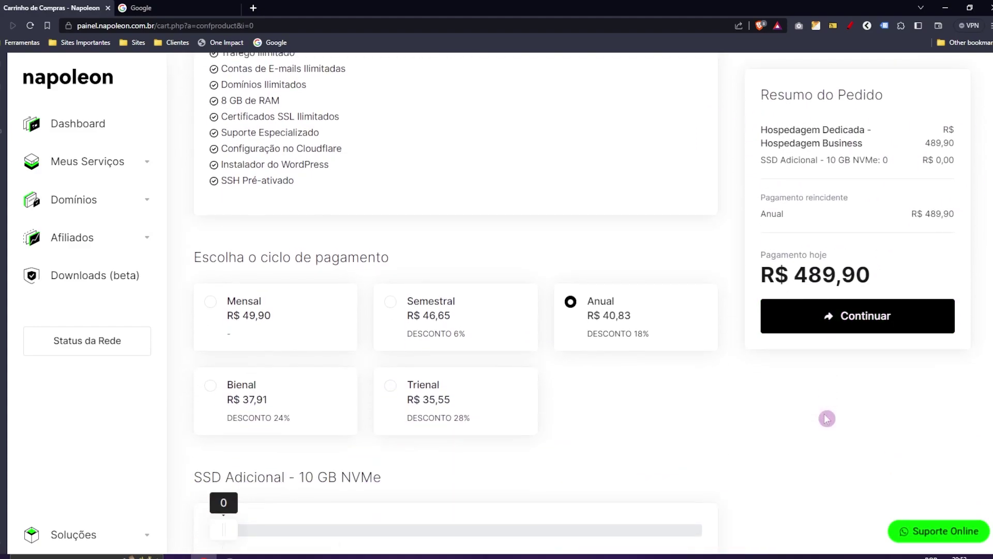
left_click(832, 326)
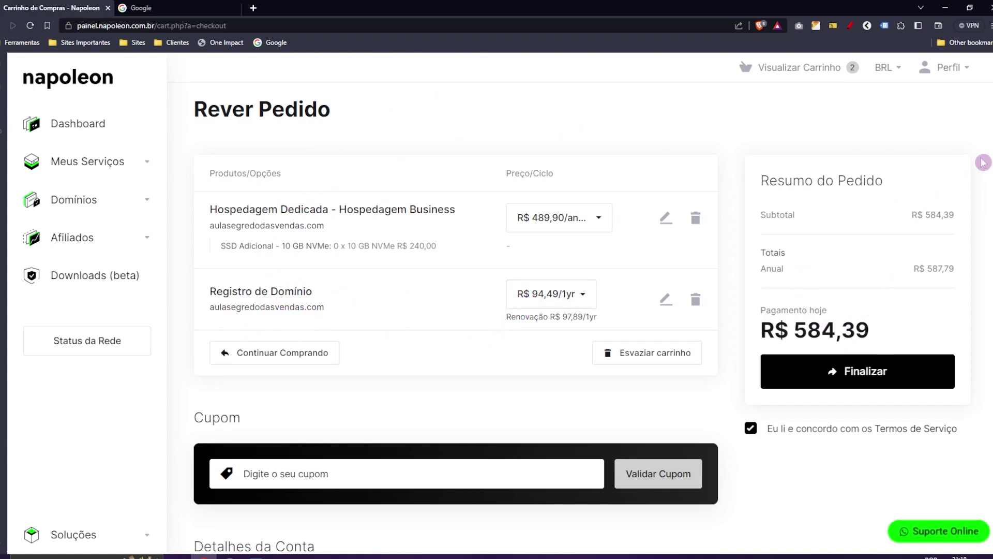
Examine the checkout form's new account, personal information, billing address, account security and domain registration sections.
scroll(955, 200, "down", 8)
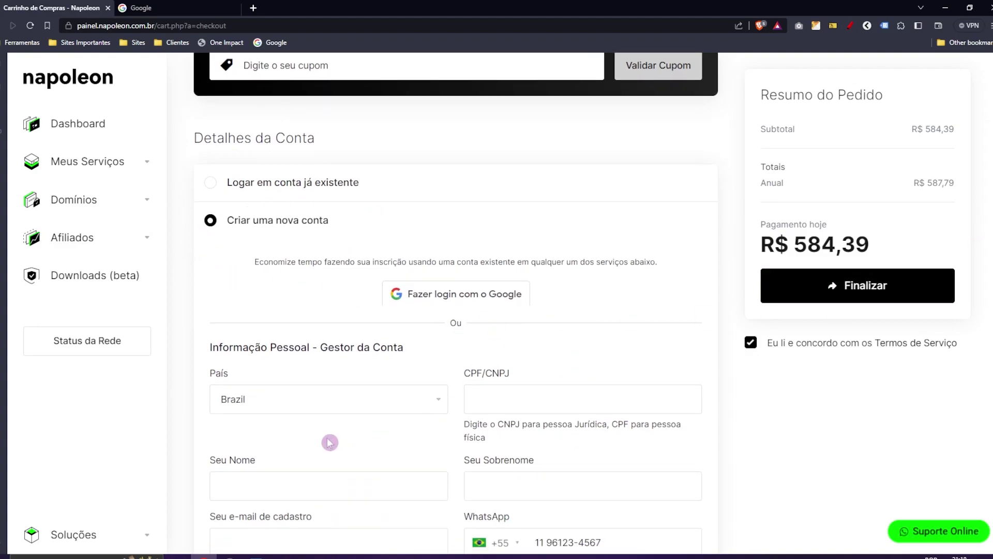
scroll(328, 441, "down", 2)
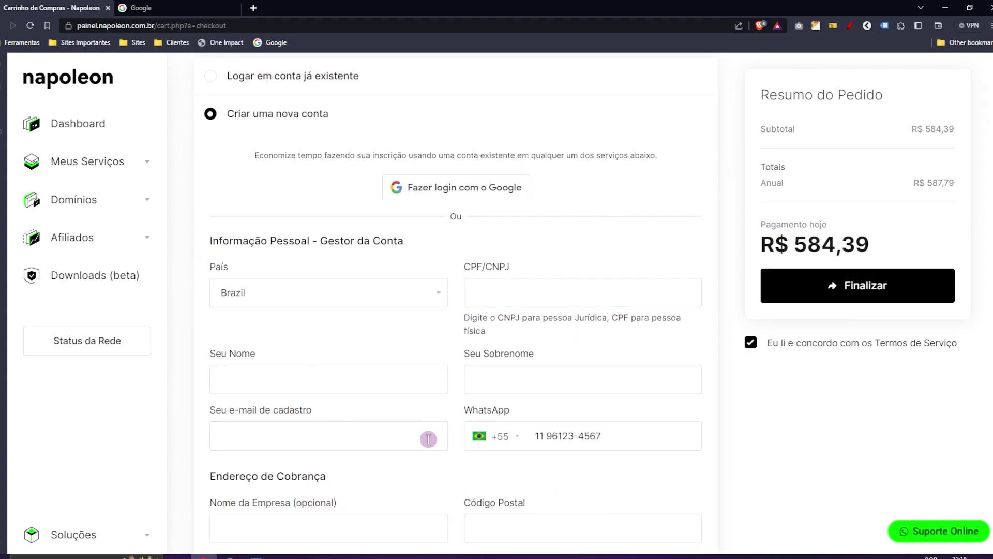
scroll(350, 435, "down", 2)
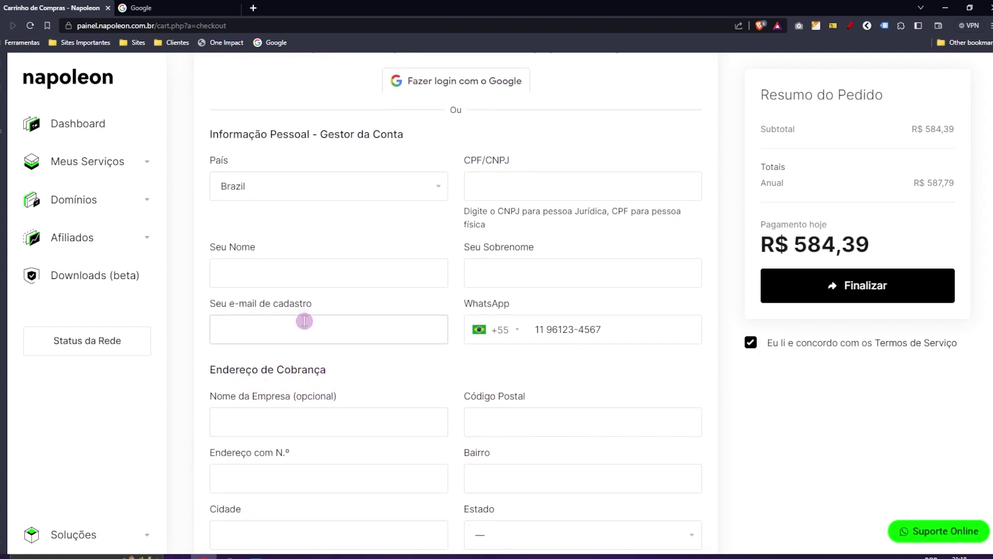
scroll(305, 321, "down", 4)
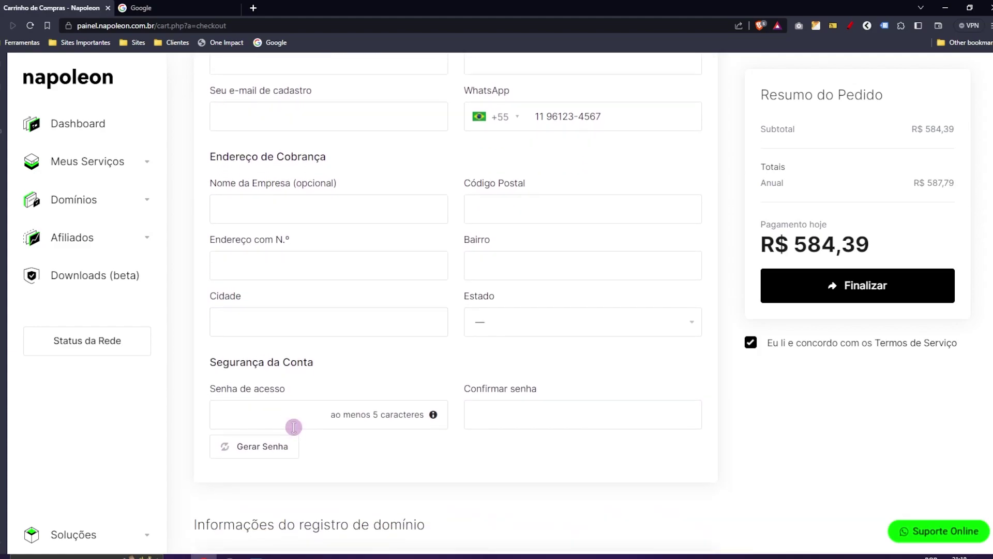
scroll(294, 427, "down", 2)
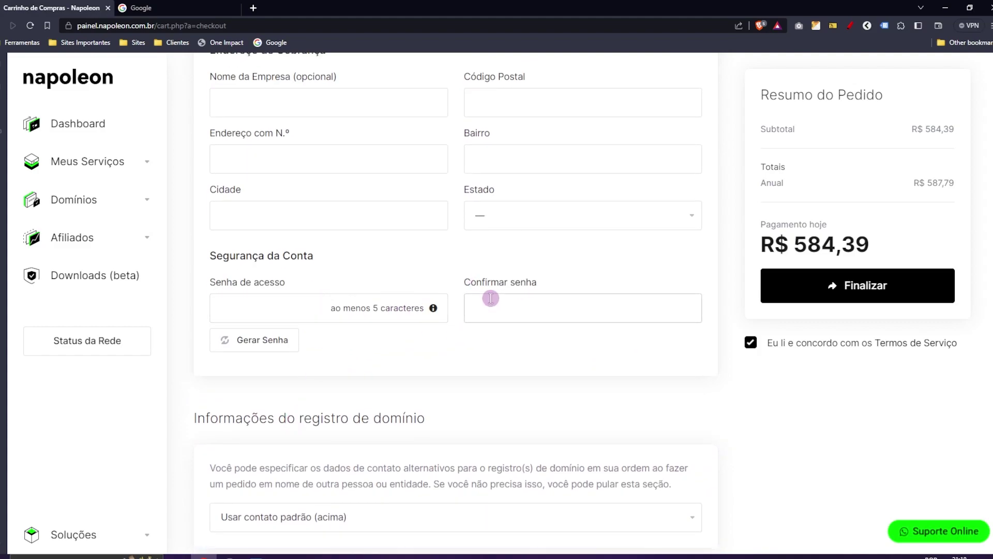
scroll(416, 417, "up", 7)
scroll(415, 413, "down", 1)
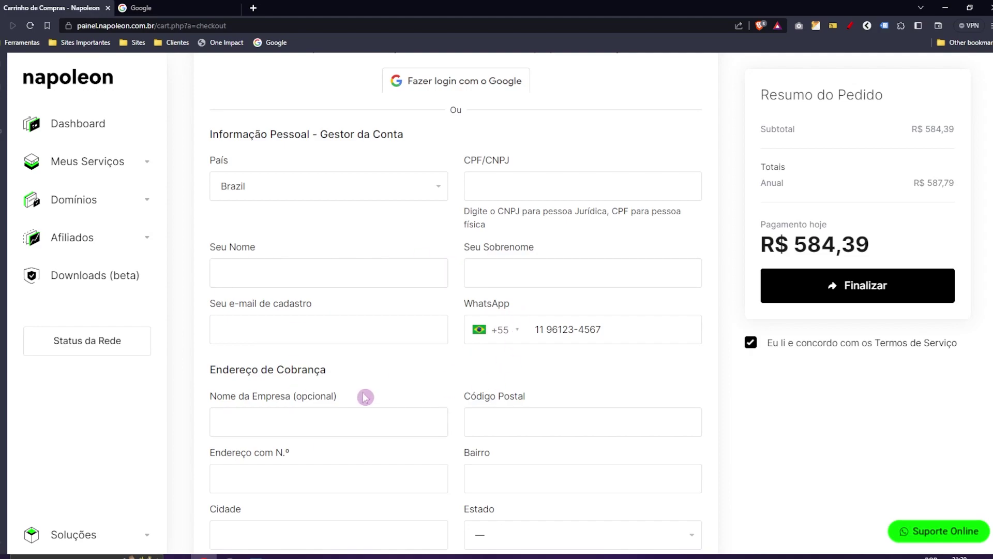
left_click(331, 333)
scroll(555, 330, "down", 3)
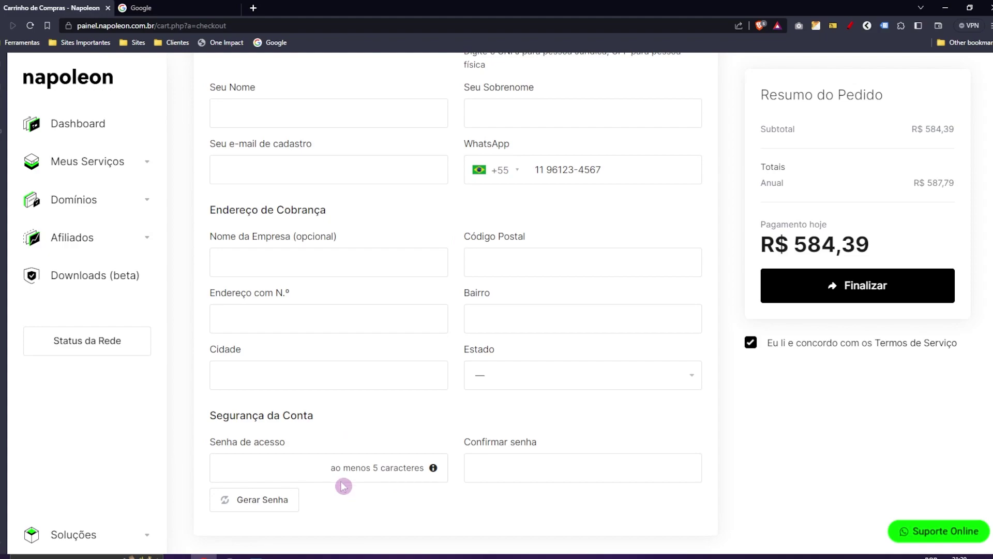
scroll(342, 487, "down", 1)
scroll(342, 487, "down", 5)
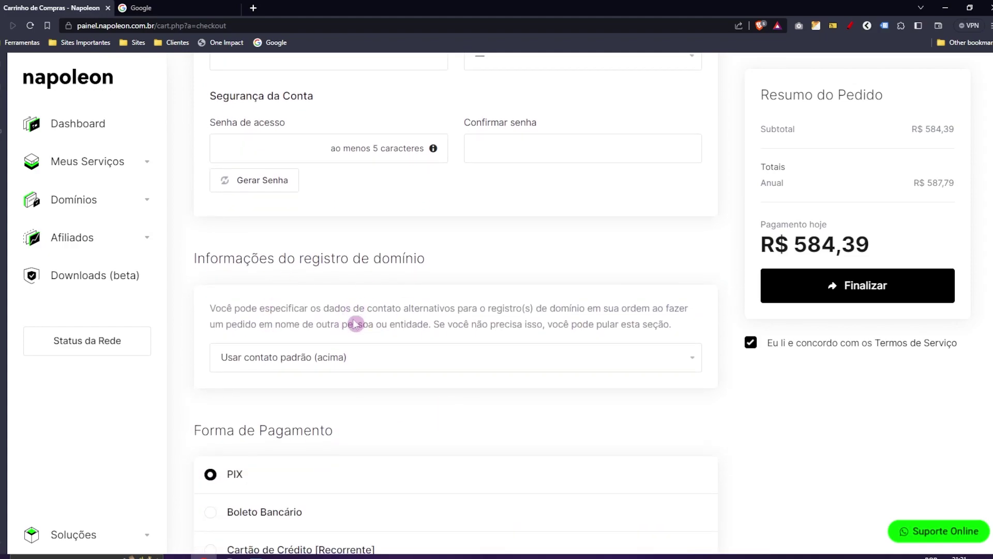
Examine the domain registration information section and its contact options, keeping Usar contato padrão (acima).
left_click_drag(370, 259, 427, 249)
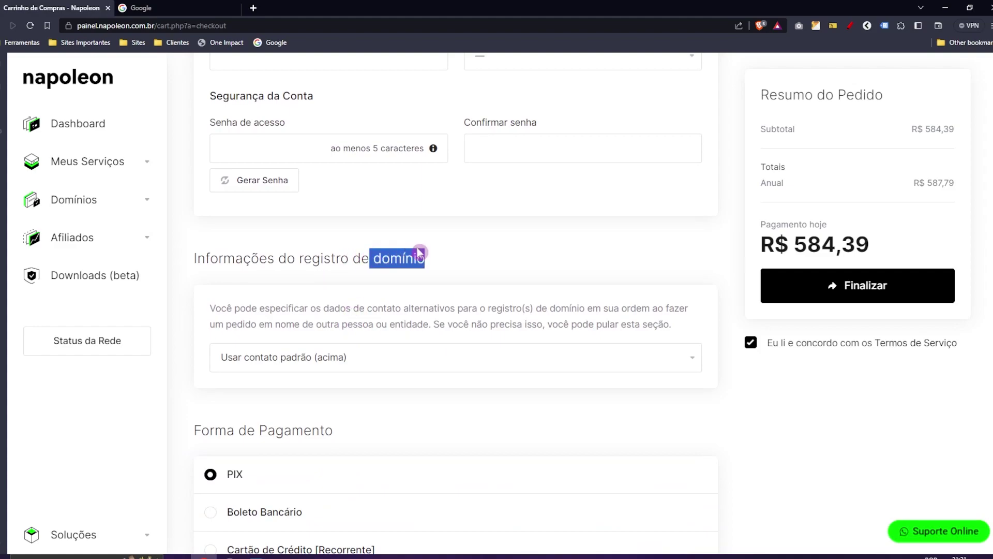
left_click(344, 300)
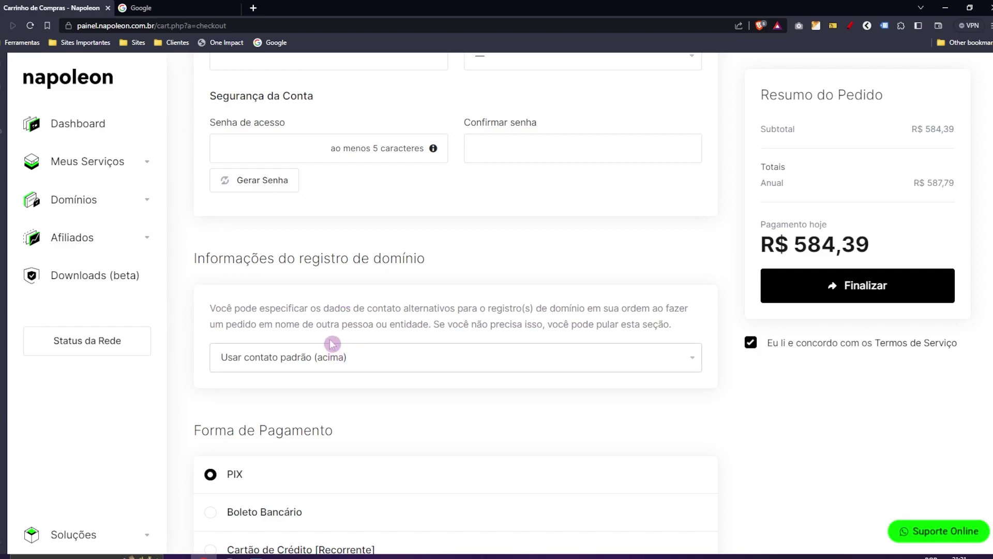
left_click(313, 357)
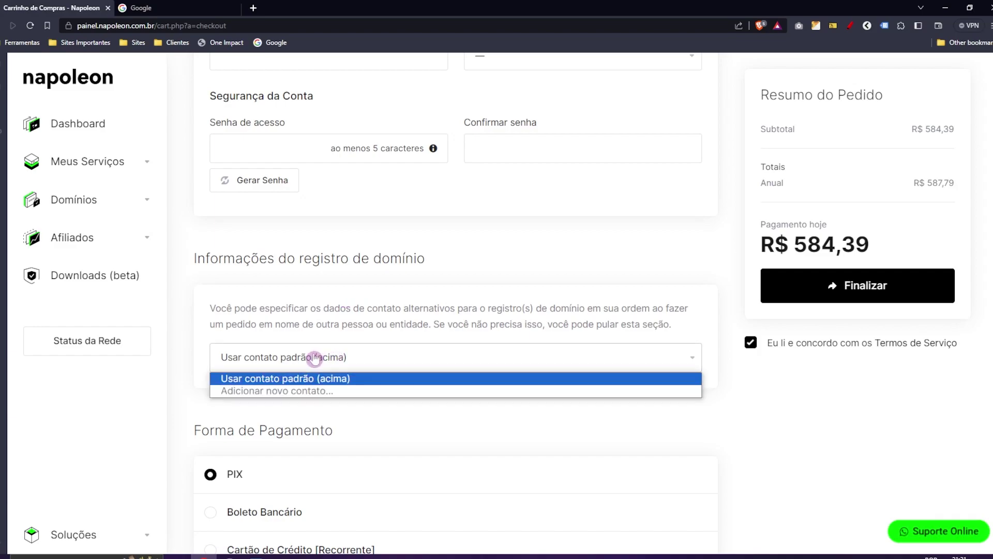
left_click(304, 379)
scroll(401, 279, "up", 4)
scroll(342, 352, "down", 4)
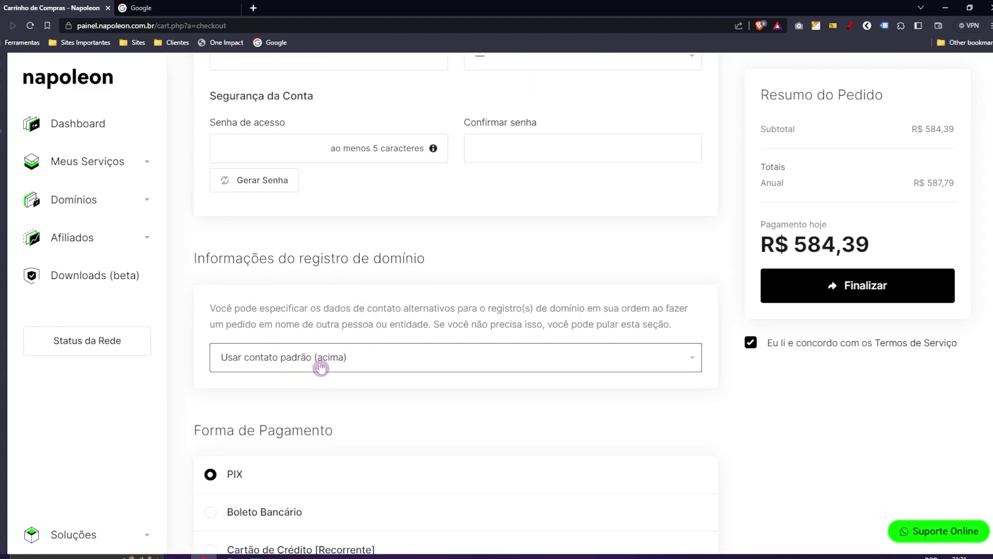
Try Adicionar novo contato for the domain registration, look through its form, and return to Usar contato padrão (acima).
left_click(320, 368)
left_click(306, 387)
scroll(433, 303, "down", 3)
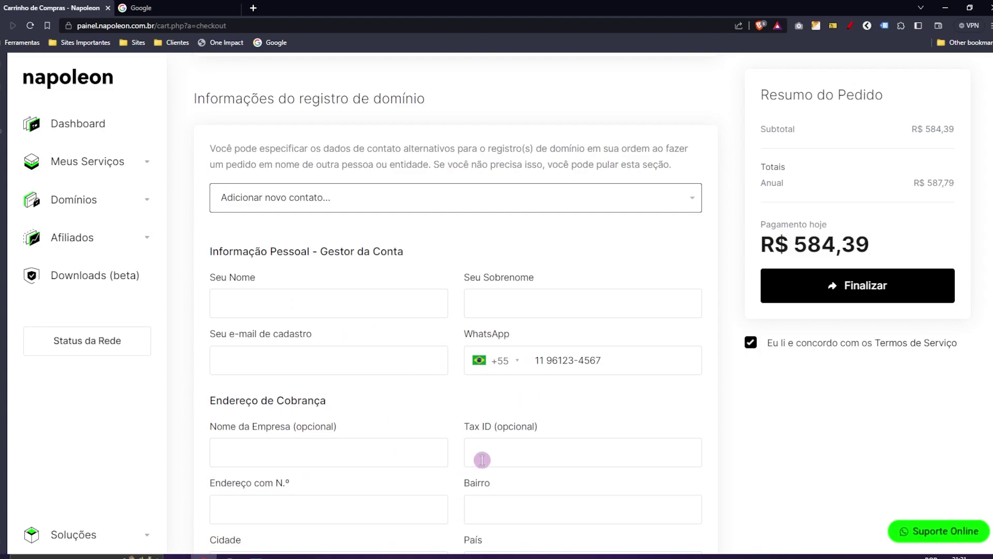
scroll(434, 472, "down", 2)
scroll(429, 471, "up", 1)
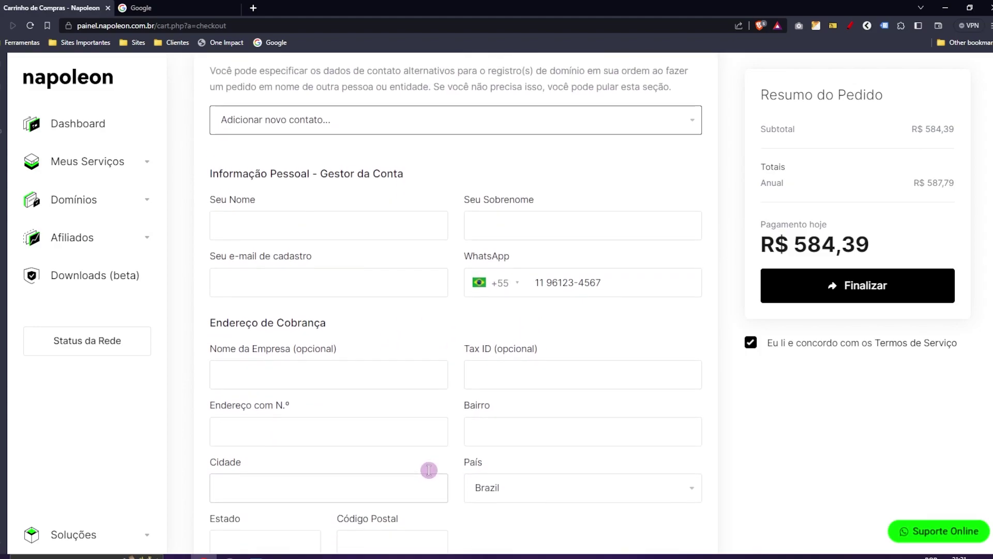
scroll(414, 455, "up", 4)
left_click(317, 303)
left_click(305, 325)
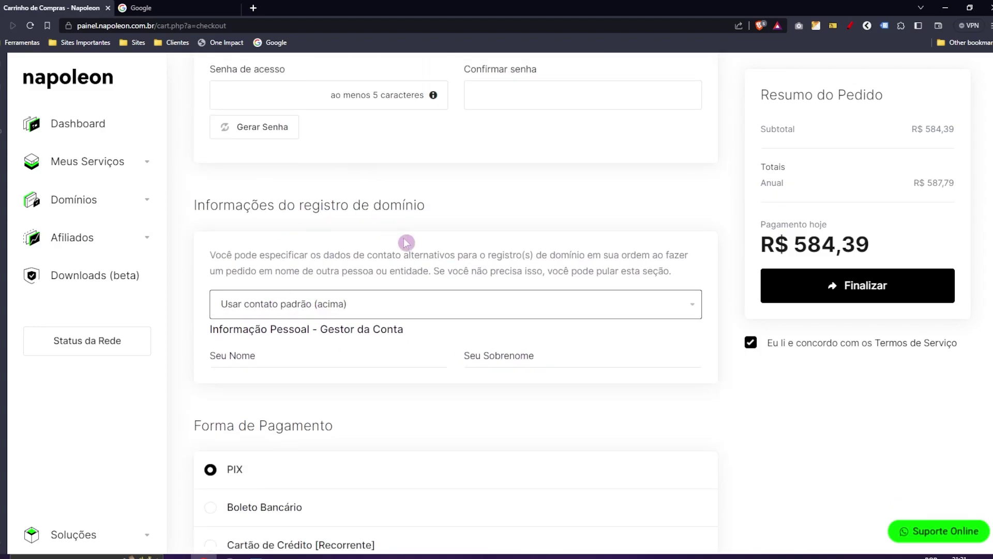
Review the checkout's available payment methods and the terms of service agreement.
scroll(349, 217, "up", 1)
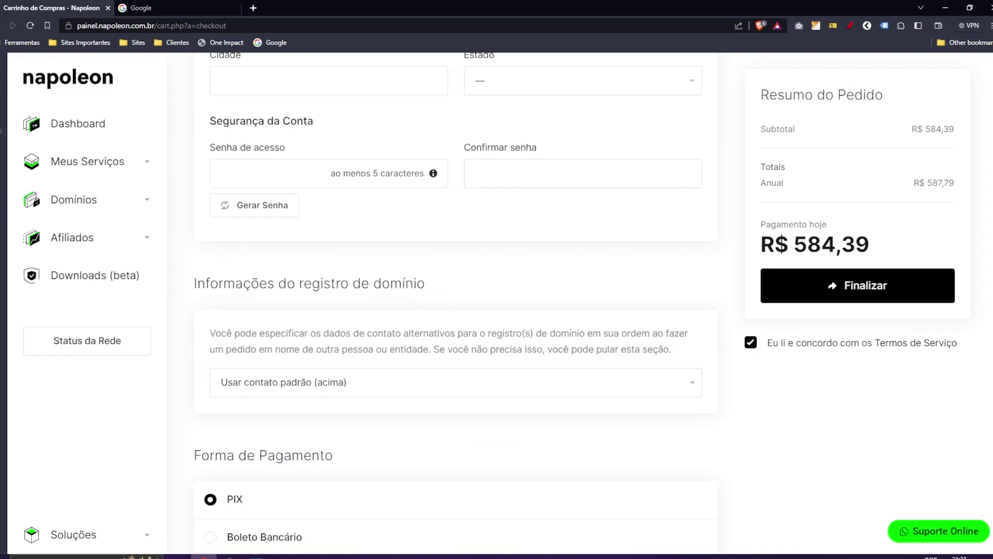
scroll(349, 217, "down", 4)
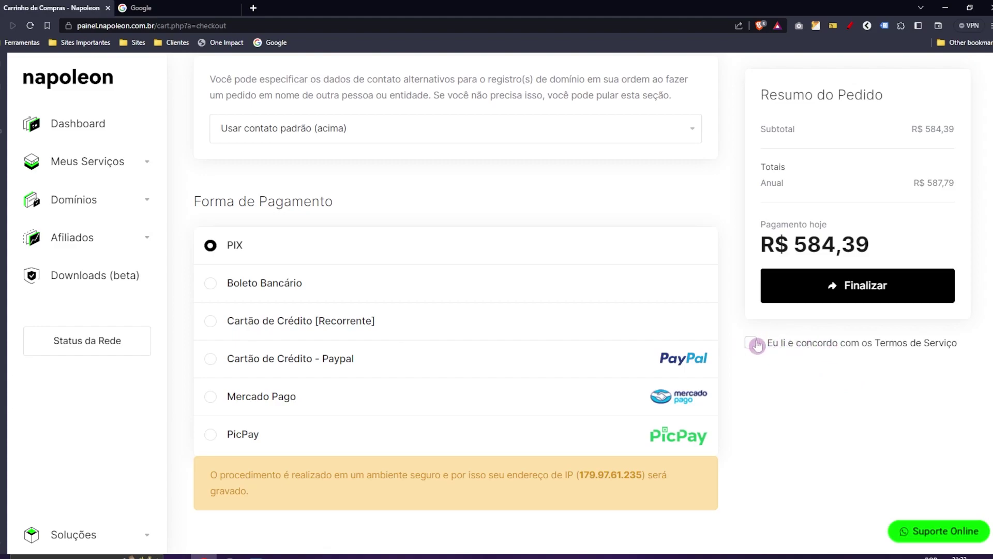
scroll(926, 331, "up", 5)
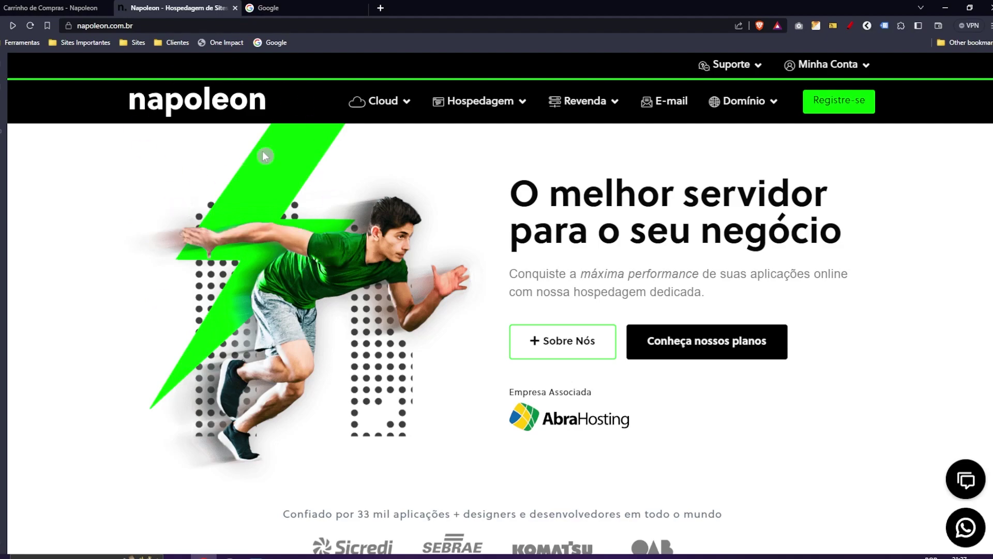
Log in to the Napoleon client area and open cPanel for the oneimpact.shop hosting.
left_click(821, 66)
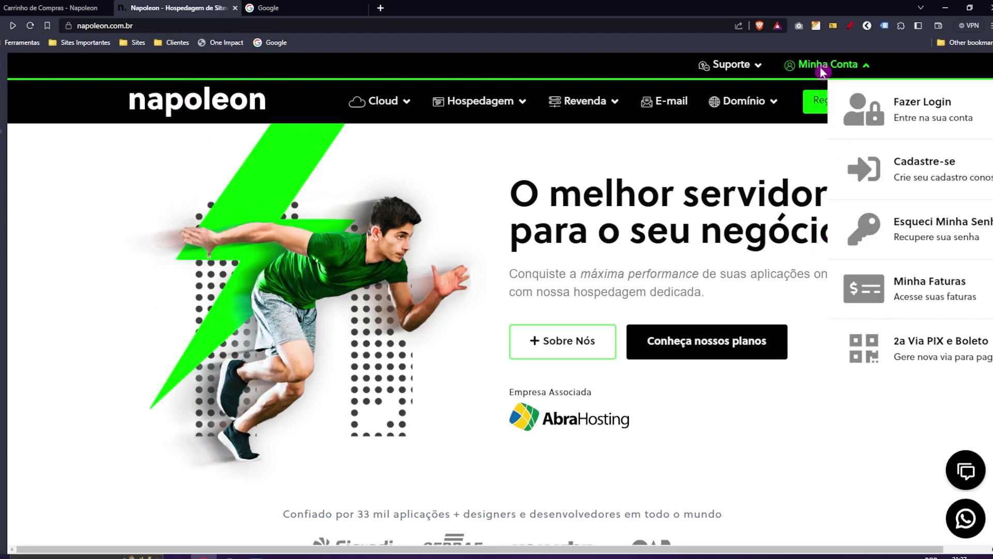
left_click(873, 111)
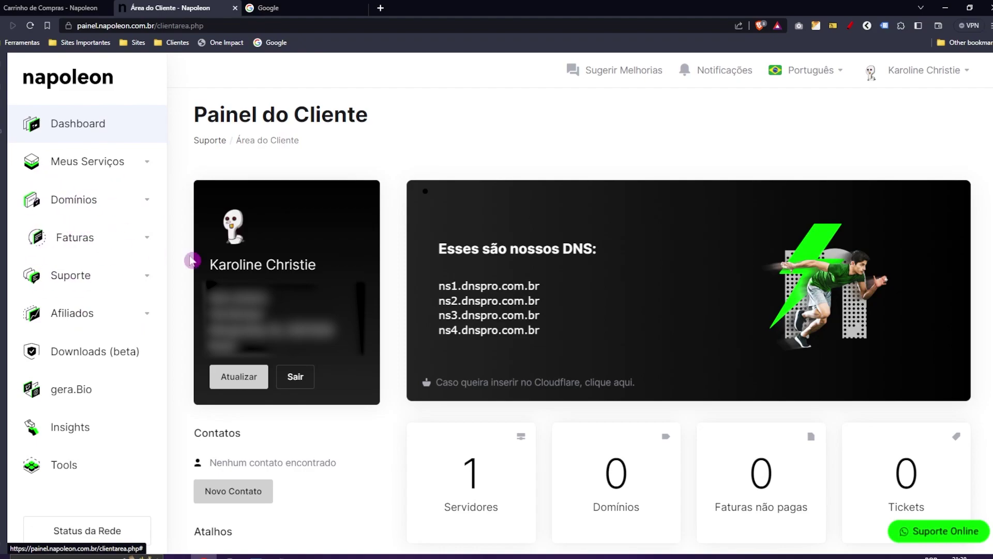
scroll(688, 305, "down", 6)
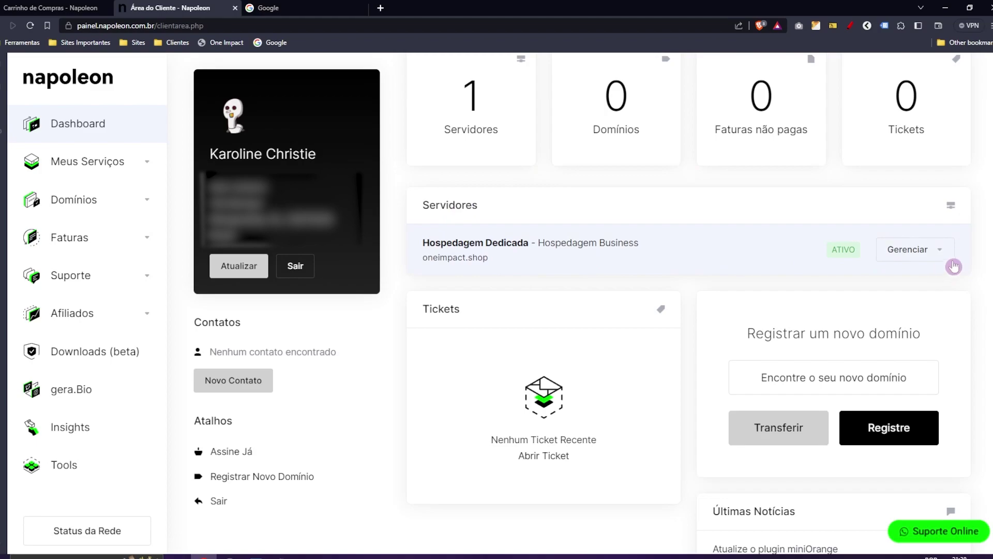
left_click(905, 248)
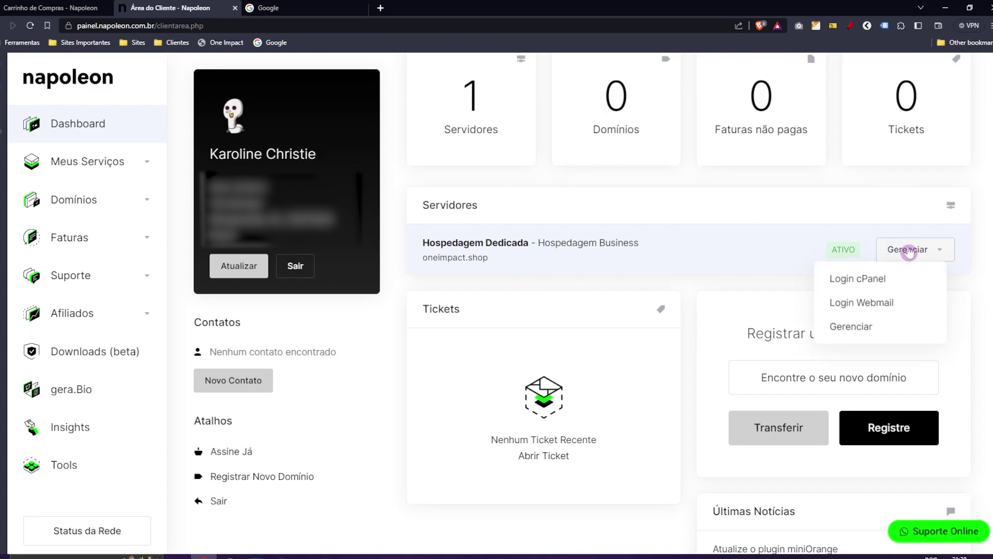
left_click(864, 282)
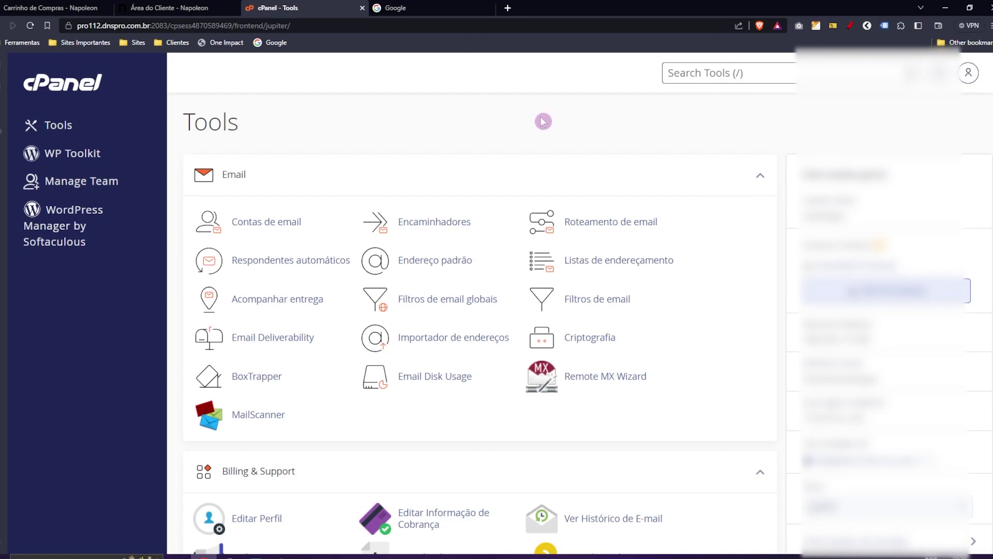
Open the Softaculous Apps Installer in cPanel and start a WordPress installation.
scroll(480, 326, "down", 15)
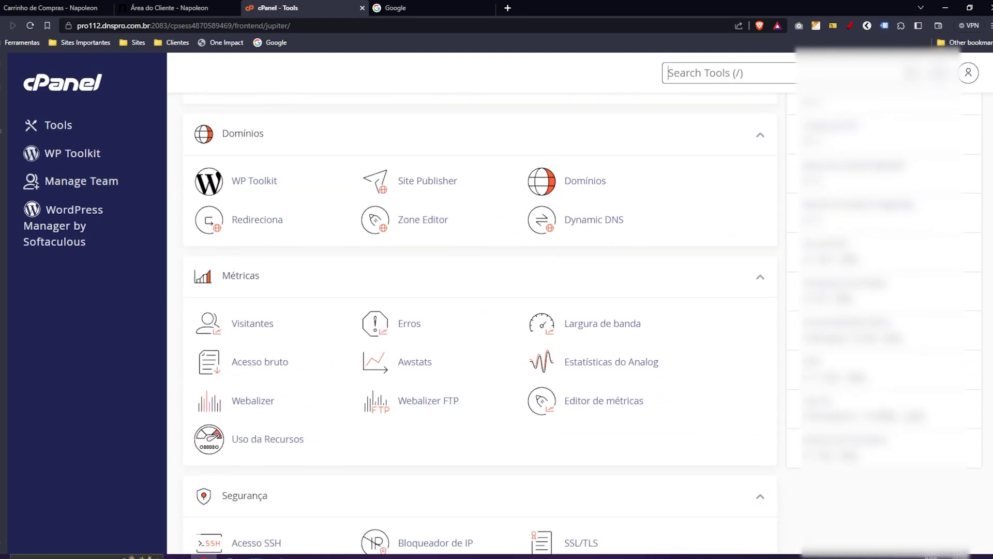
scroll(480, 317, "down", 12)
scroll(480, 316, "up", 1)
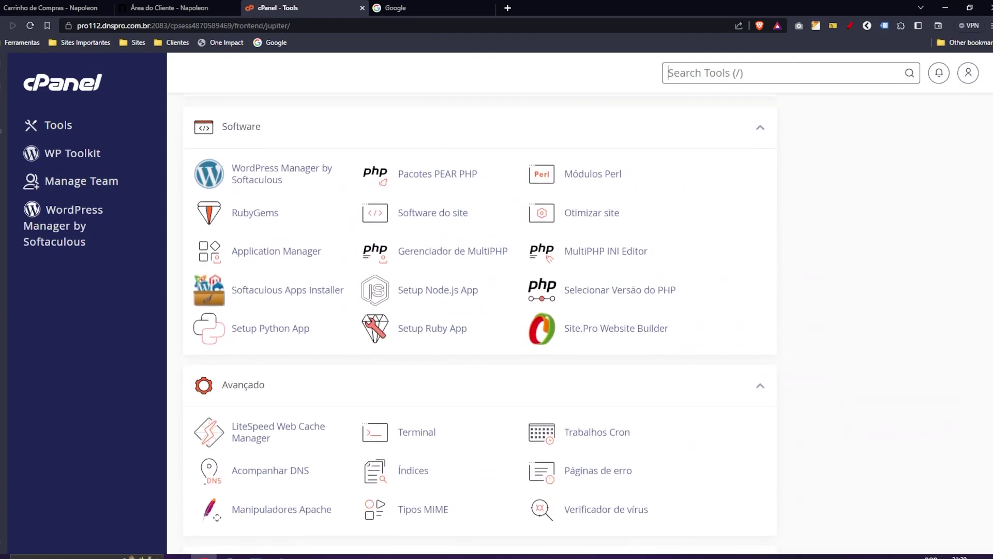
left_click(259, 293)
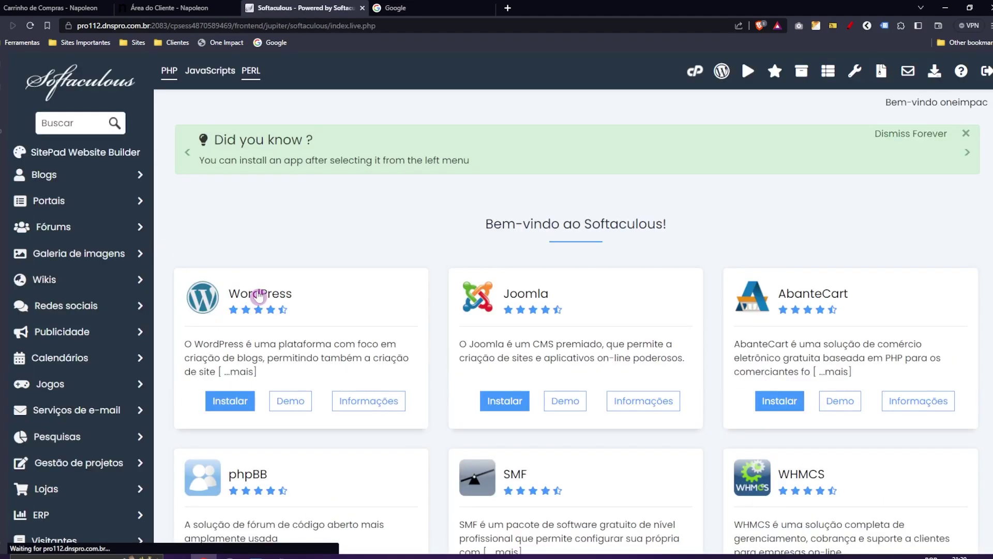
scroll(829, 158, "down", 3)
scroll(829, 157, "up", 3)
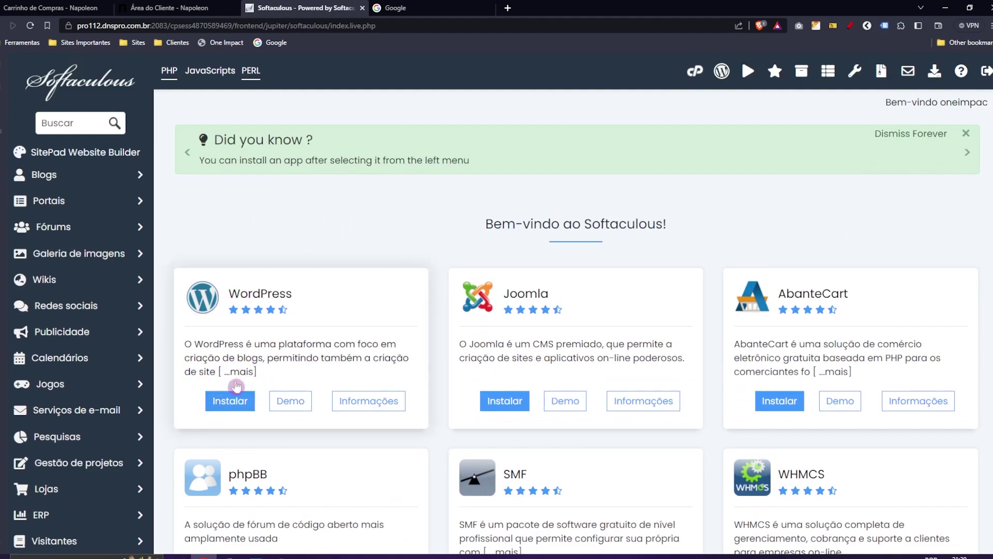
left_click(228, 401)
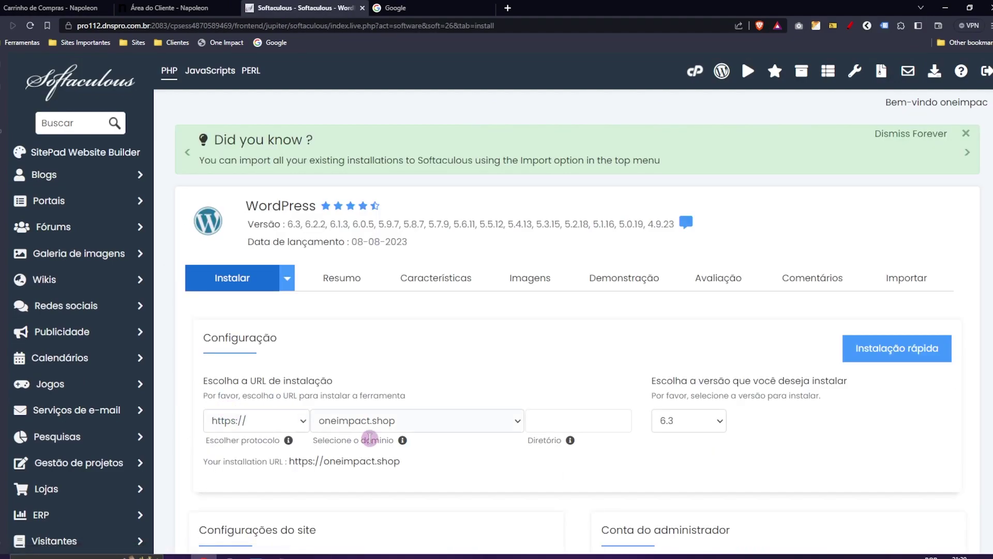
Choose oneimpact.shop as the installation domain and 6.3 as the WordPress version.
scroll(424, 439, "down", 3)
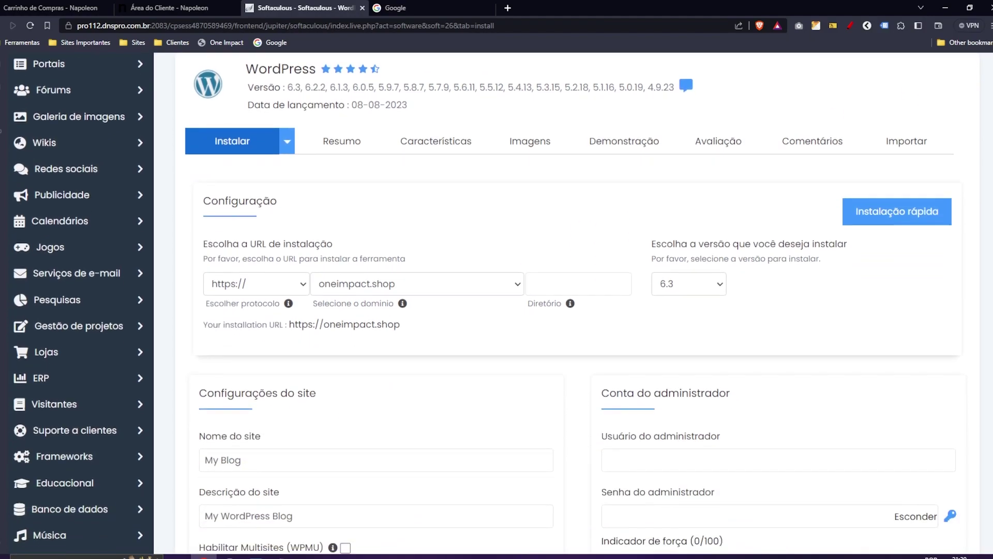
scroll(569, 311, "up", 3)
scroll(569, 311, "down", 5)
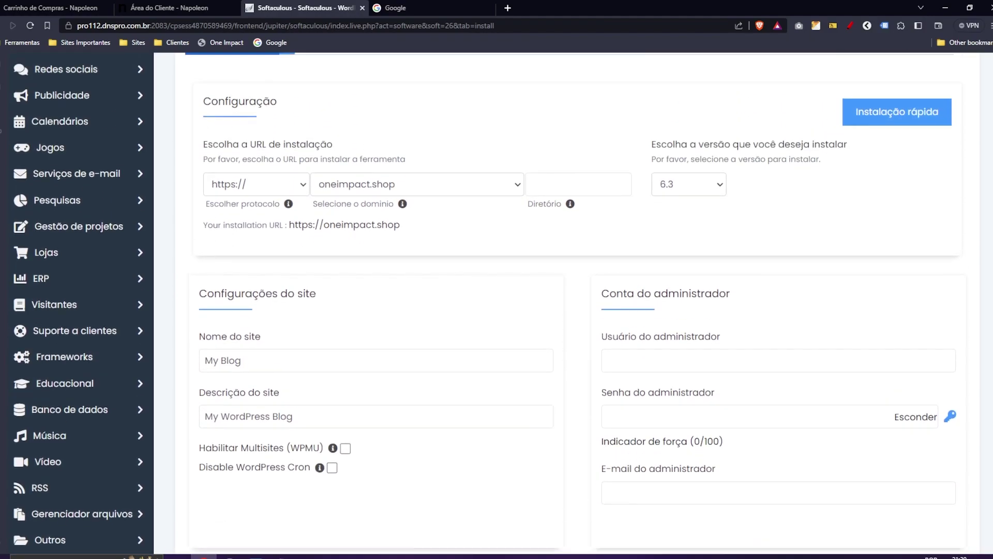
scroll(455, 348, "up", 5)
left_click(403, 412)
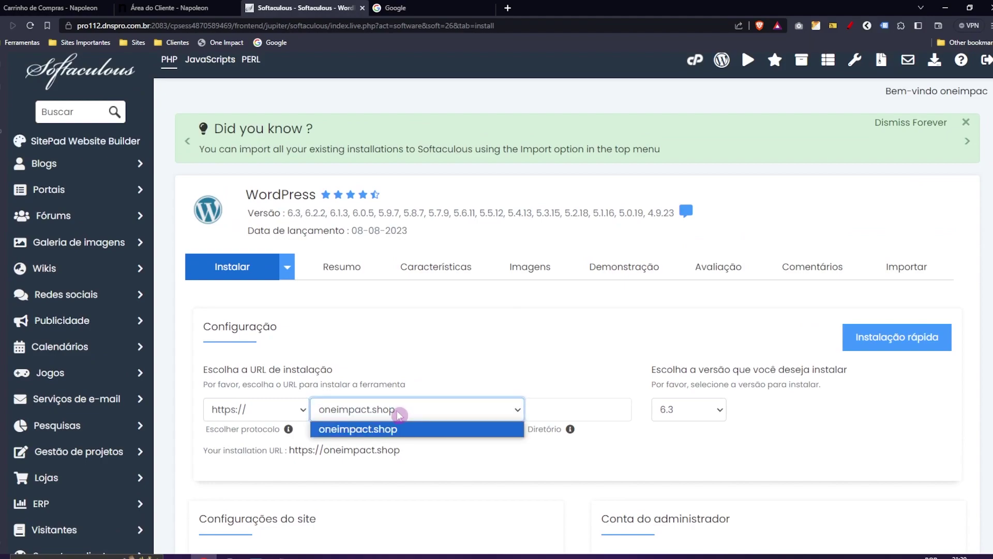
left_click(399, 414)
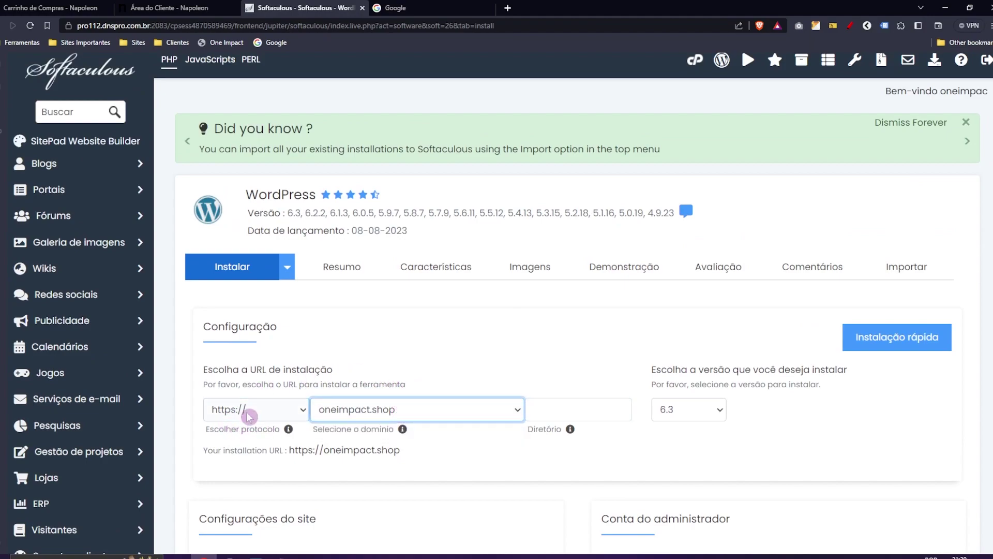
left_click(715, 412)
left_click(688, 182)
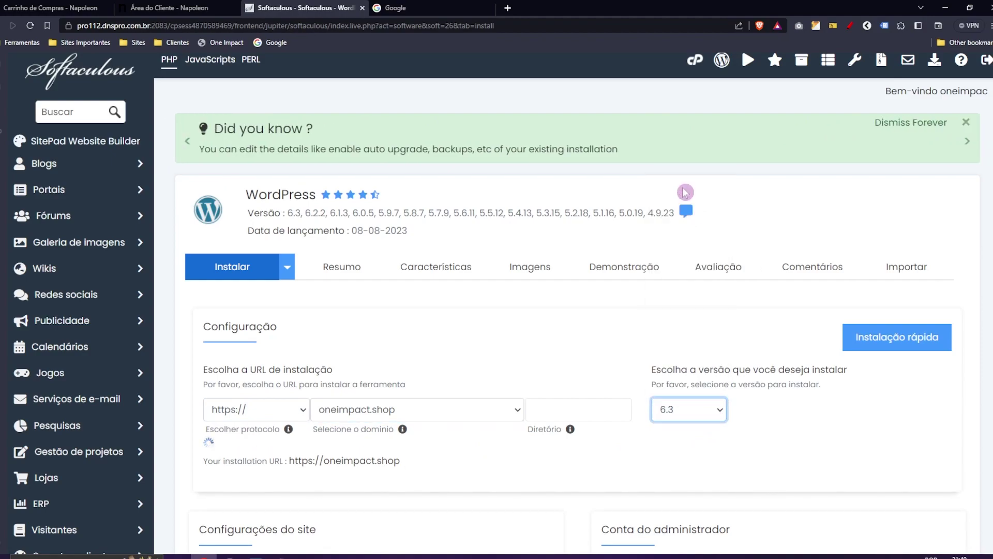
Set the WordPress site name to "Nome da sua empresa".
scroll(685, 190, "down", 3)
scroll(488, 304, "down", 3)
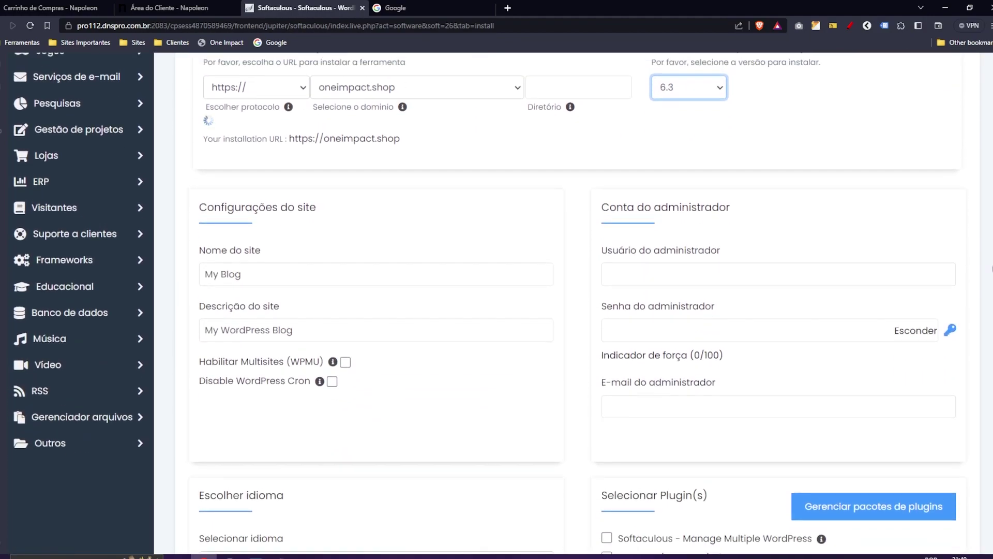
left_click(333, 274)
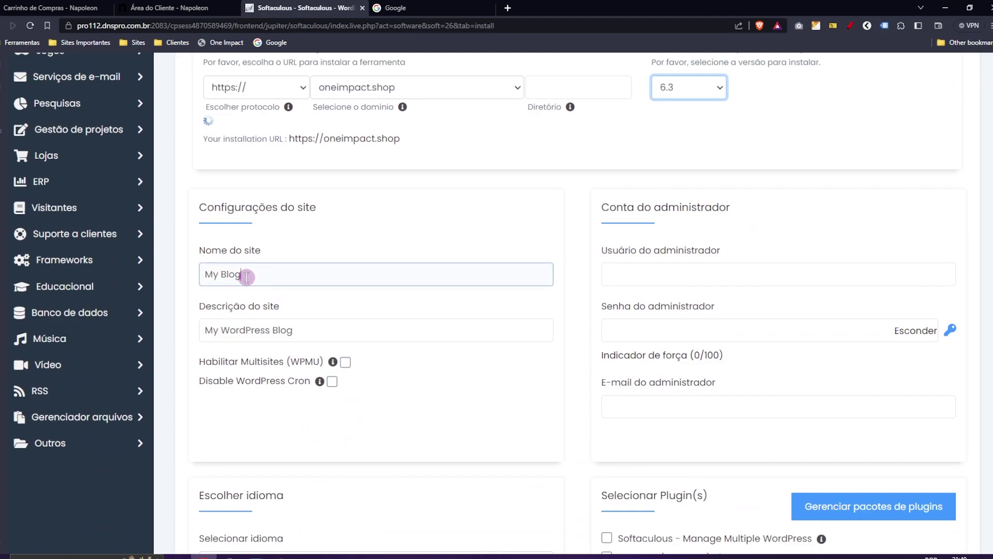
triple_click(335, 274)
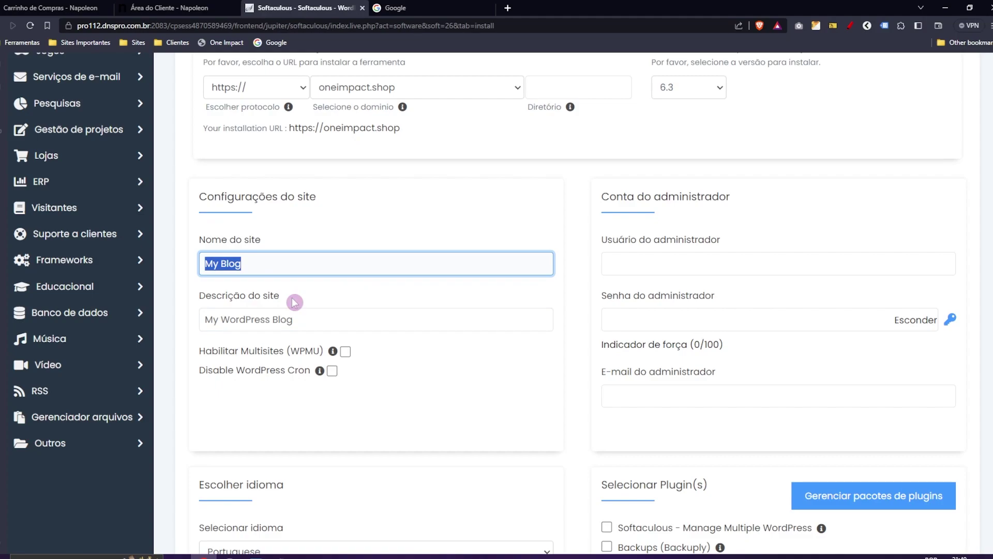
type("Site")
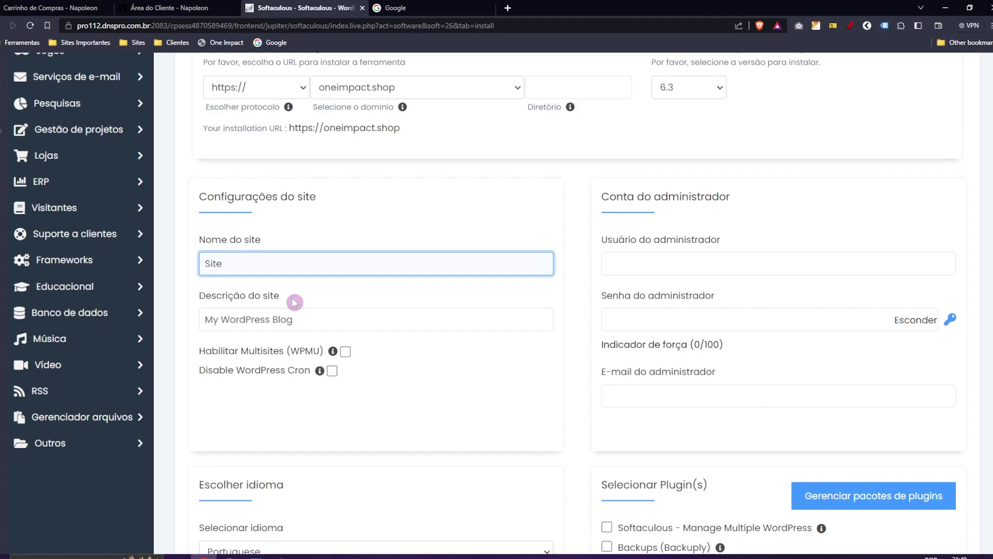
key("ctrl+a")
type("N")
Set the WordPress site description to "Breve descrição".
double_click(296, 317)
key("ctrl+a")
type("B")
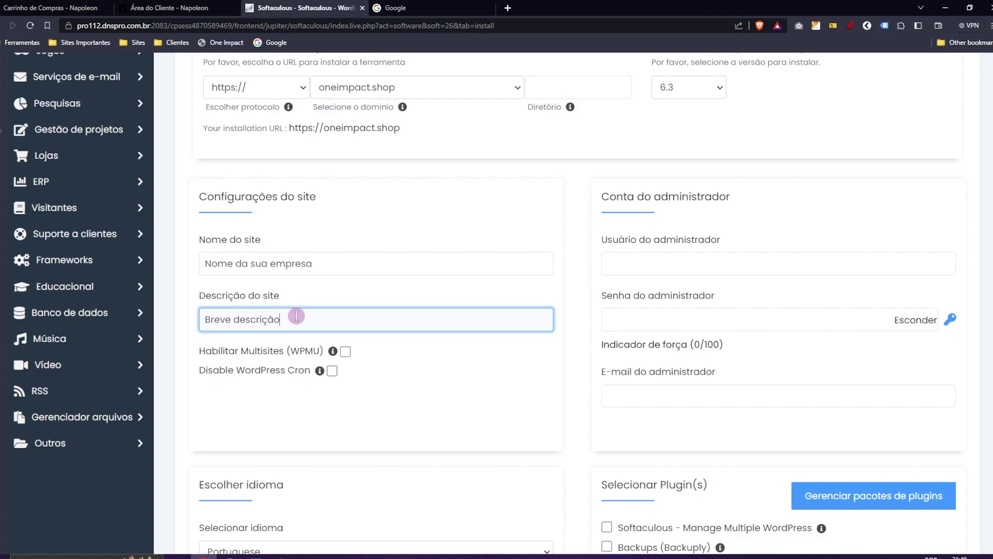
left_click(410, 270)
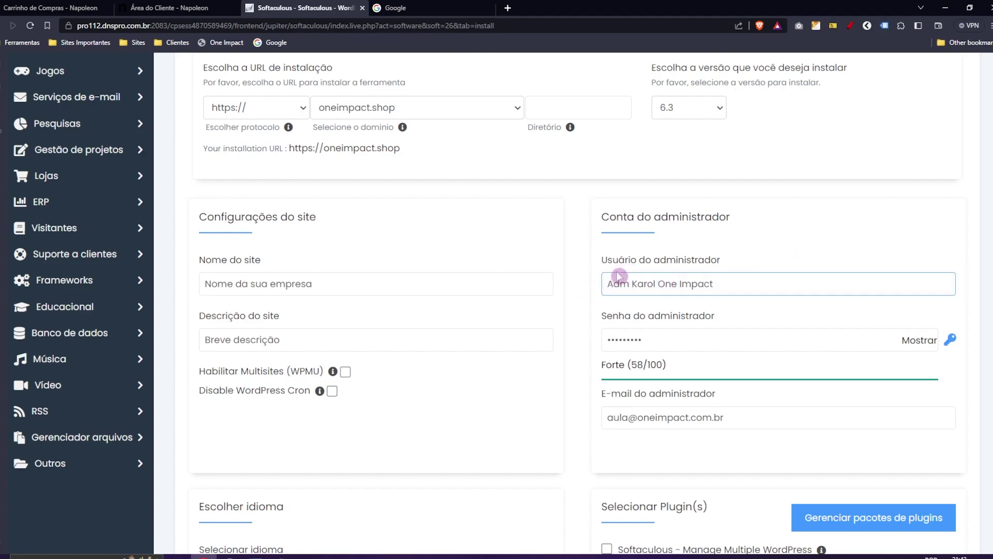
Review the administrator account's username, password and e-mail fields in the WordPress installation form.
triple_click(641, 420)
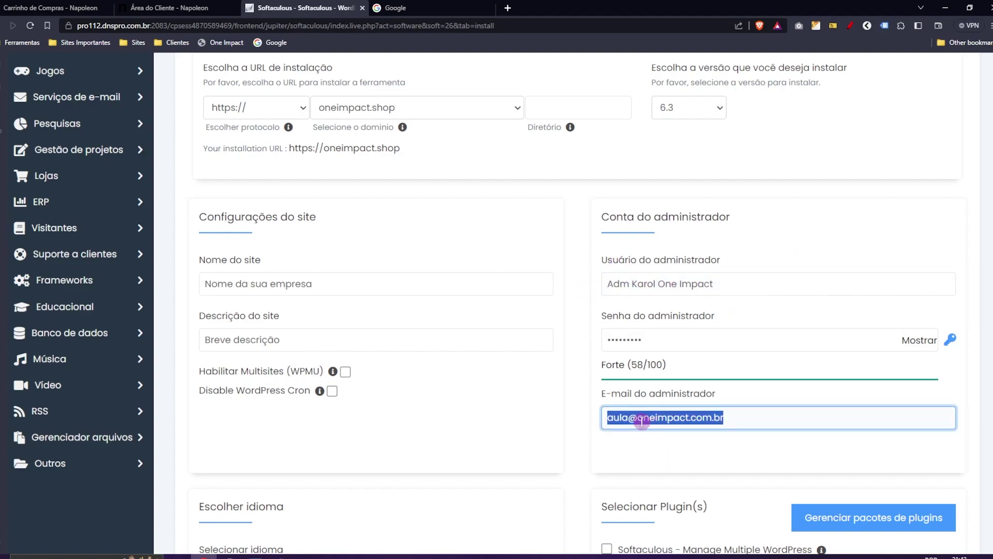
left_click(612, 333)
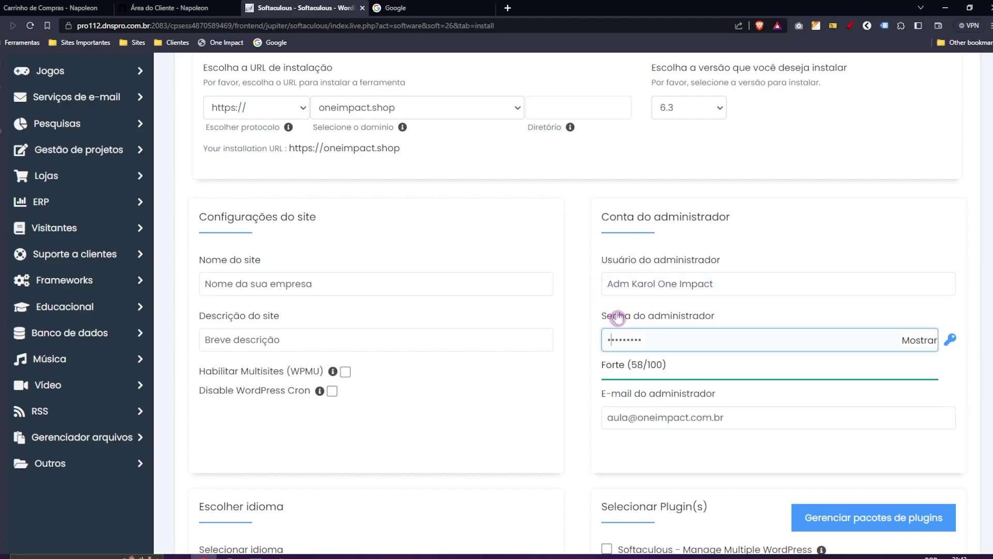
left_click(599, 336)
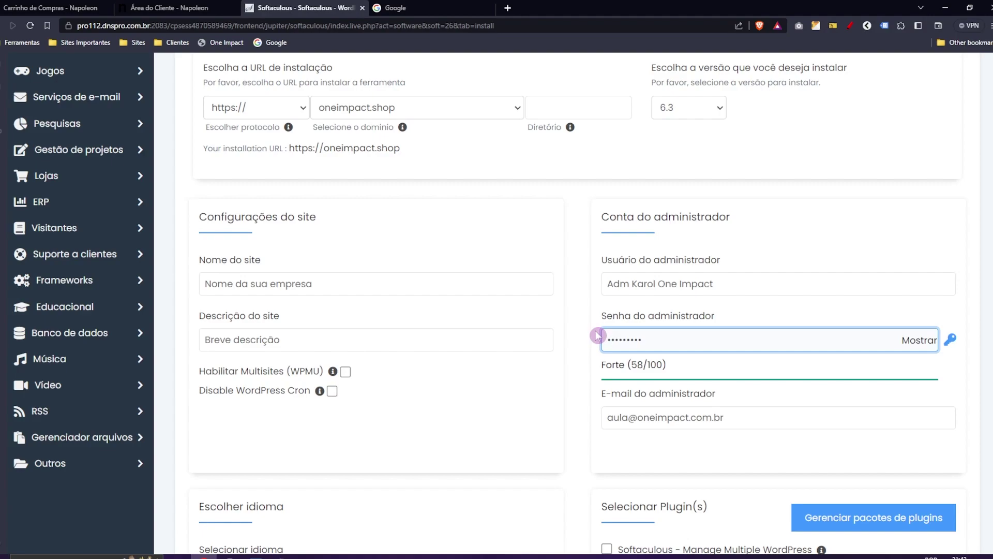
left_click(597, 424)
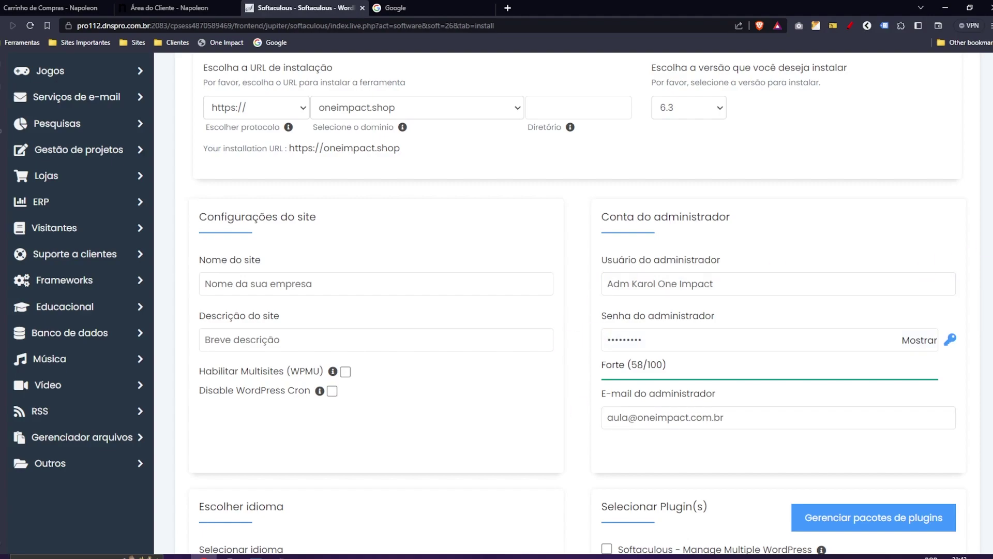
Set the WordPress installation language to Portuguese - BR.
scroll(454, 411, "down", 5)
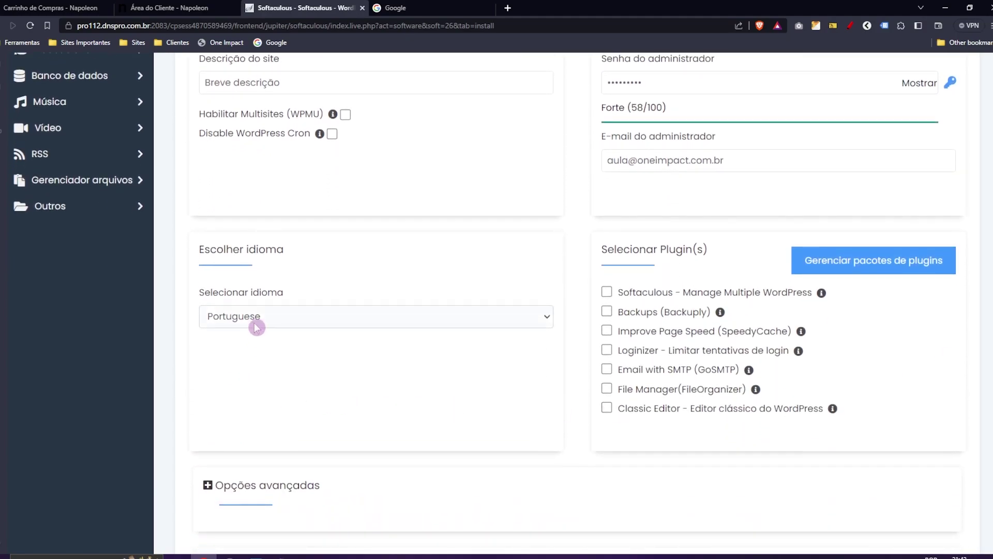
left_click(253, 322)
scroll(255, 305, "down", 3)
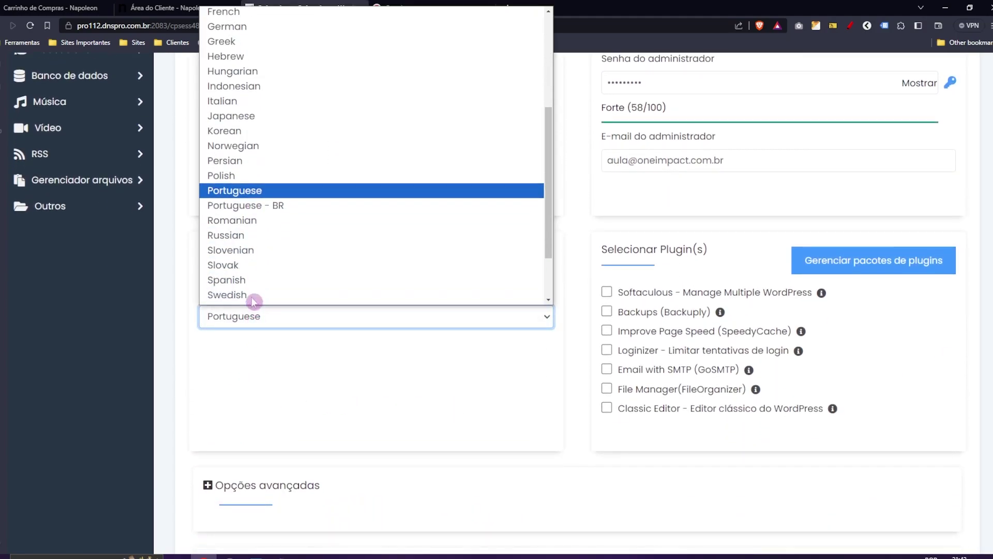
left_click(243, 207)
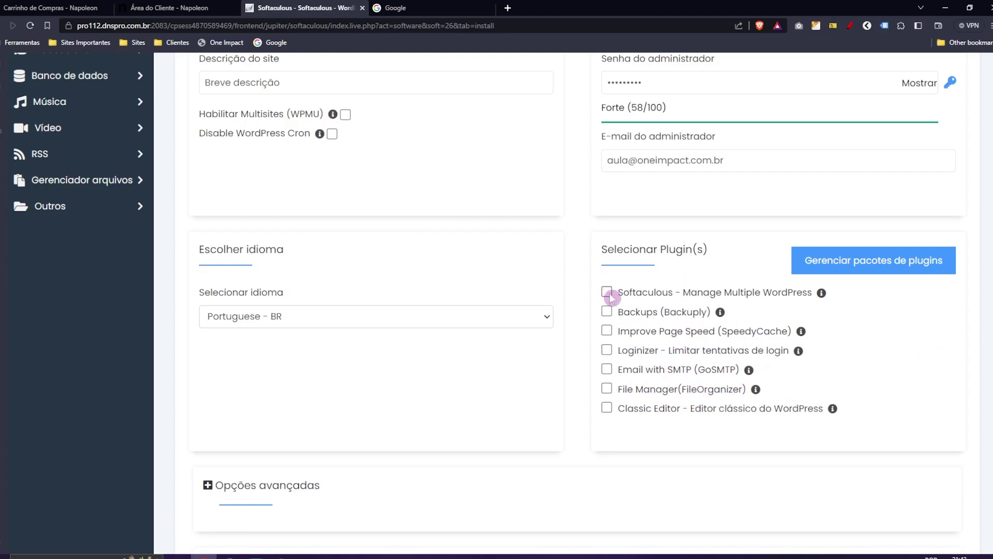
Review the installation's advanced options, including the database name, table prefix, automatic updates and backups, and collapse the section.
scroll(976, 361, "down", 3)
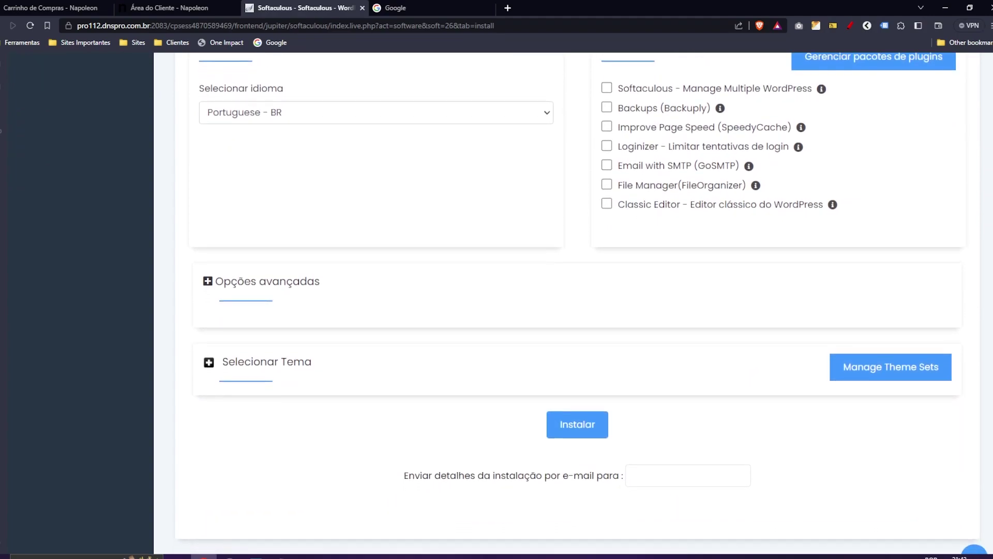
left_click(221, 286)
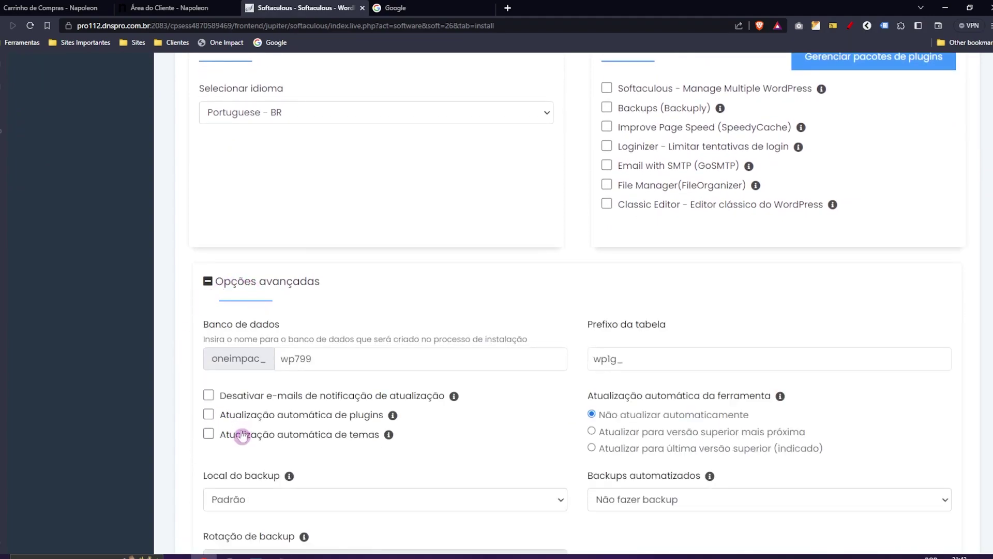
scroll(362, 373, "down", 2)
left_click(326, 248)
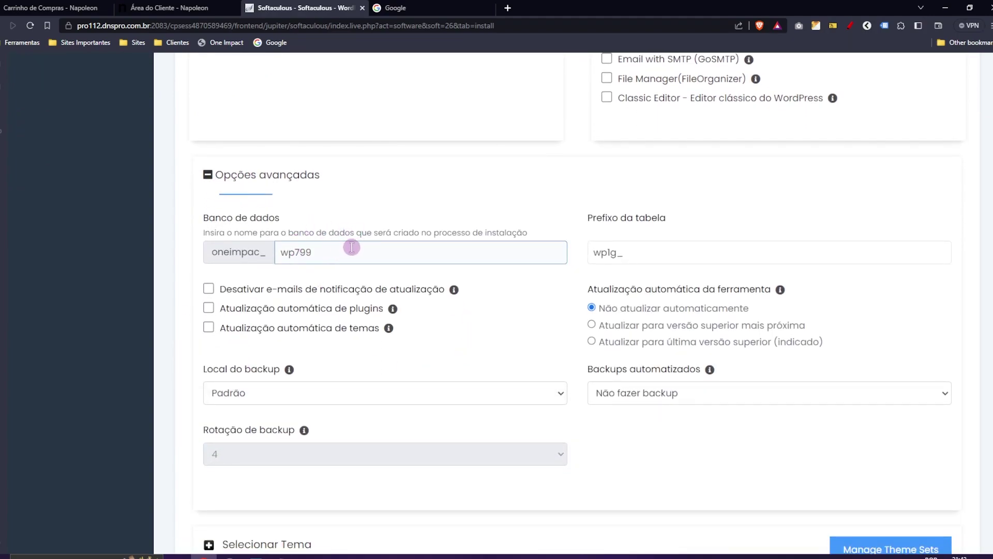
key("Tab")
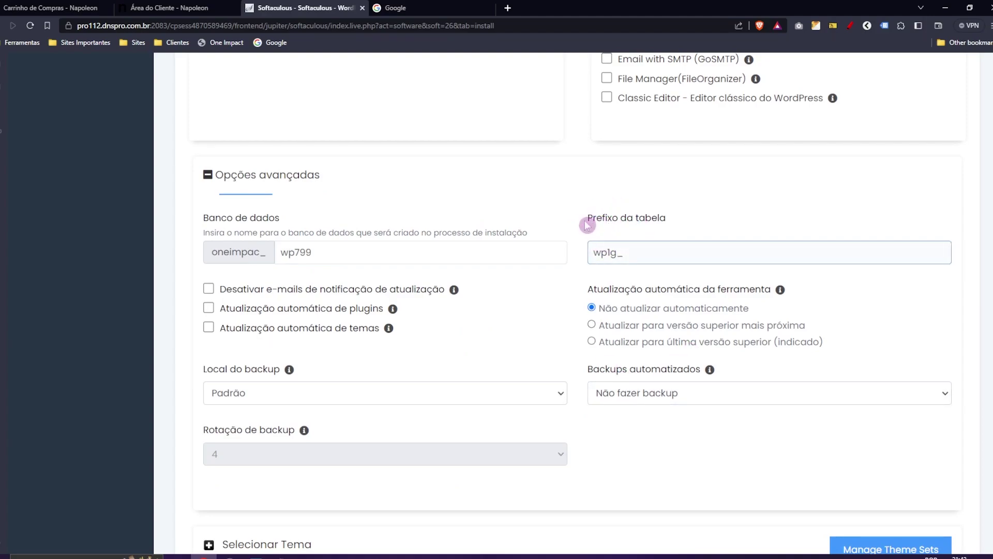
key("shift+Tab")
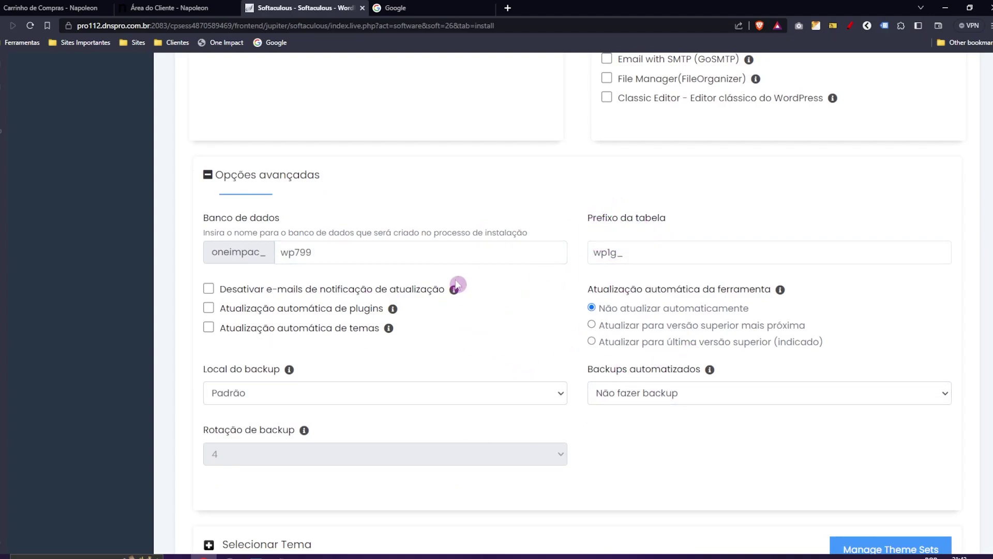
scroll(561, 326, "down", 1)
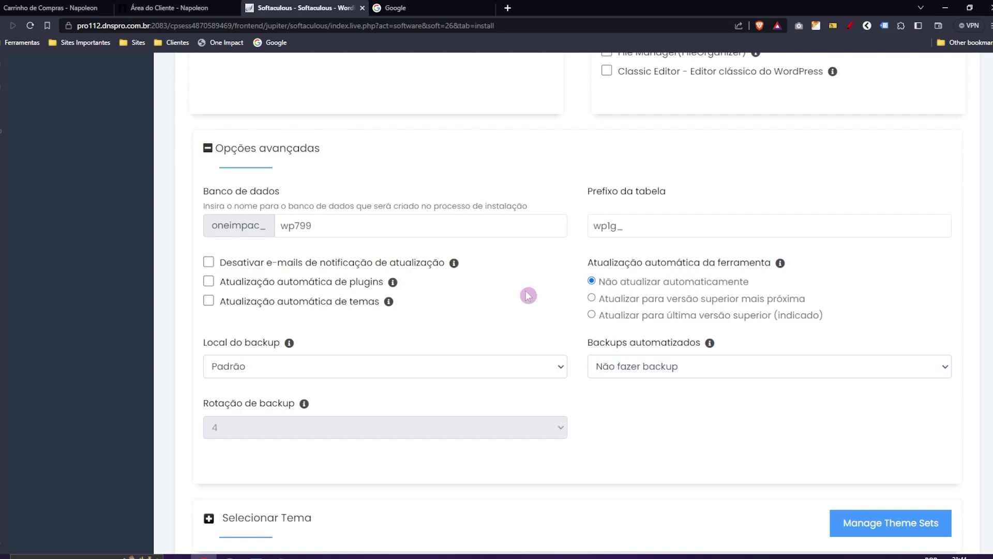
left_click(253, 153)
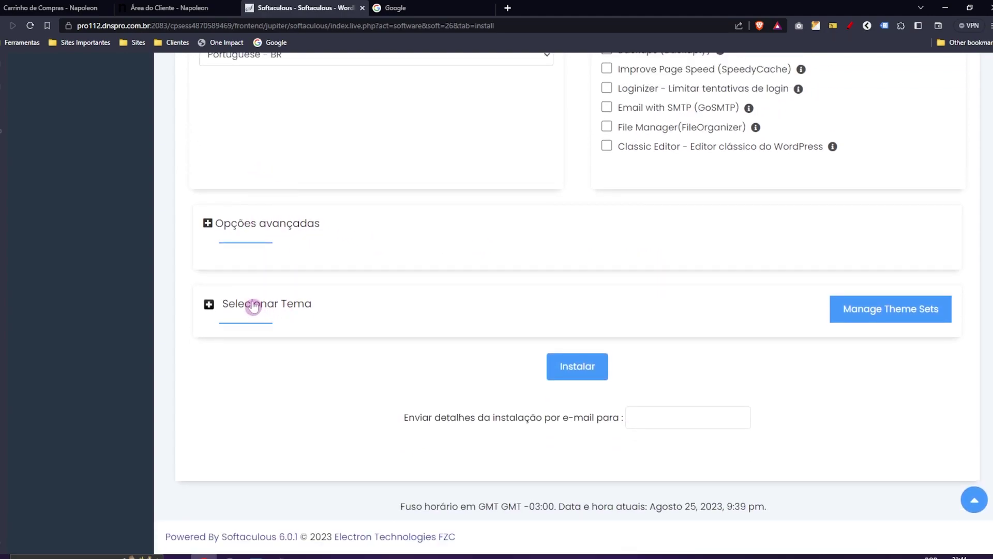
Select the Twenty Twenty-Three theme for the site and start the WordPress installation.
left_click(253, 306)
scroll(253, 306, "down", 3)
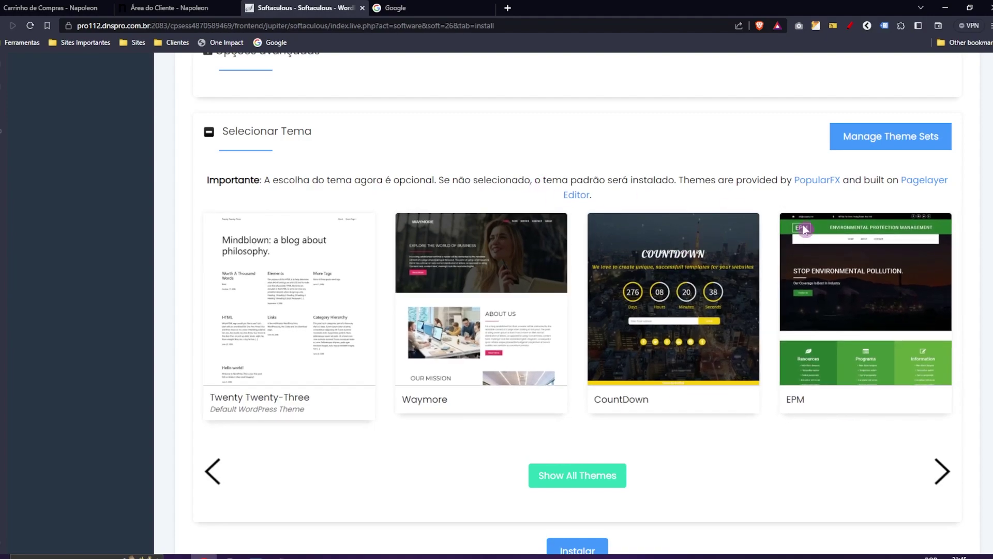
left_click(258, 315)
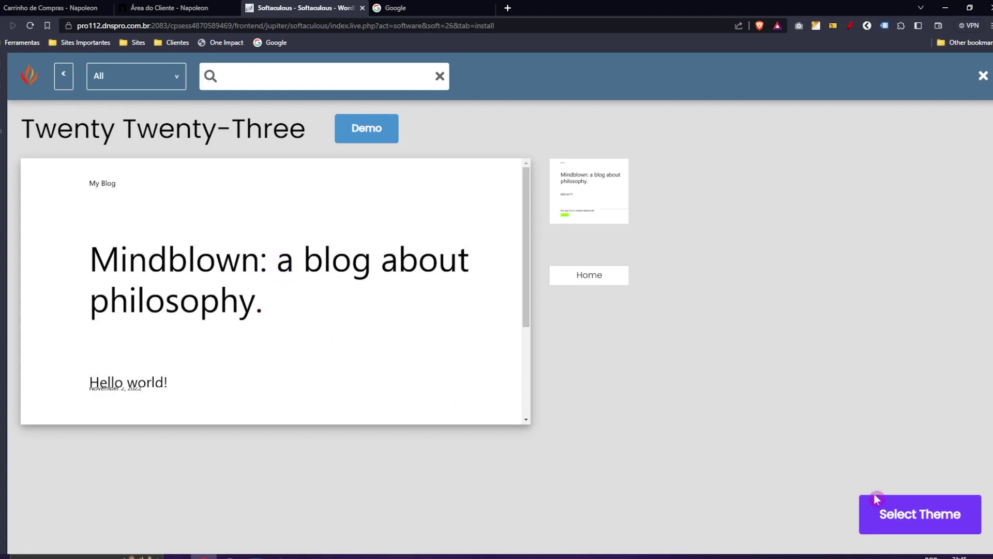
left_click(879, 509)
left_click(603, 387)
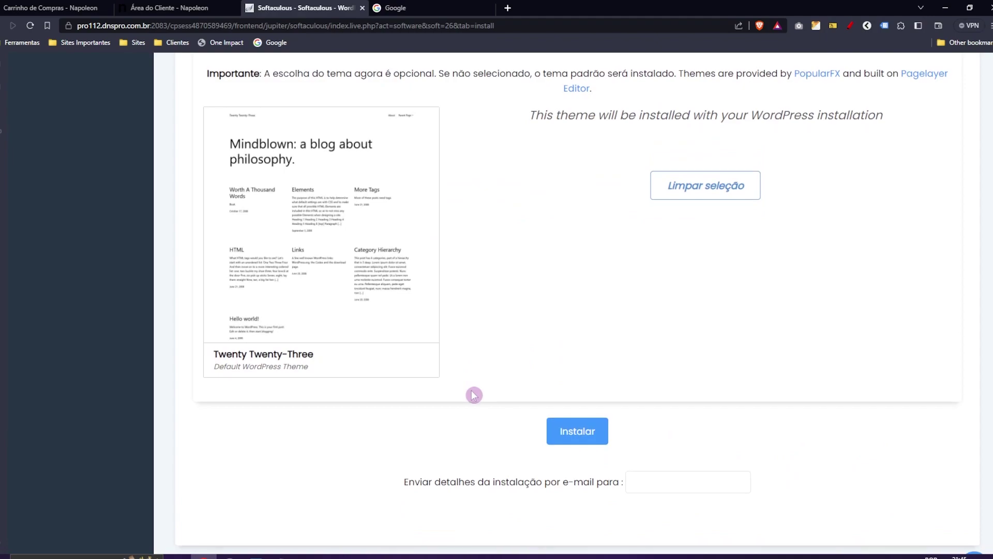
scroll(471, 393, "up", 1)
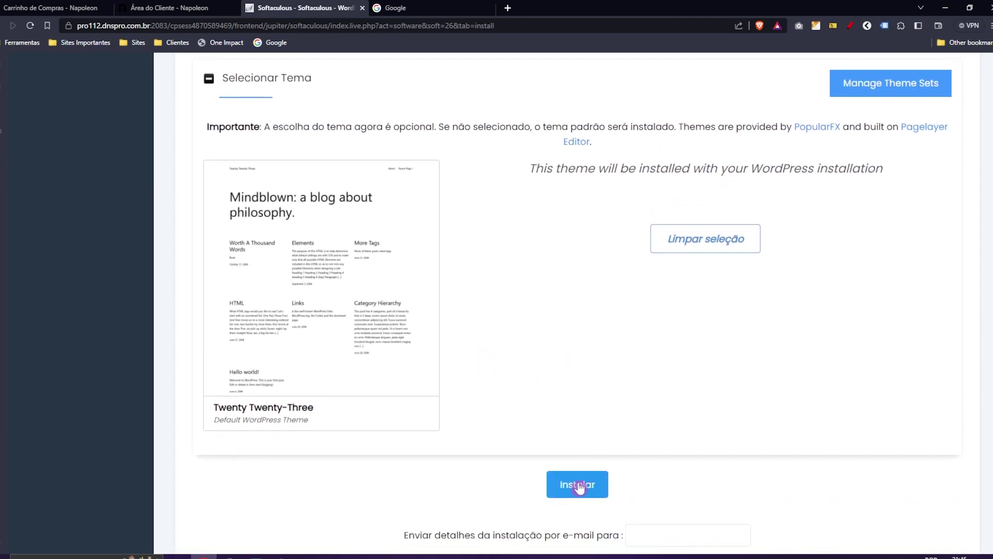
left_click(578, 485)
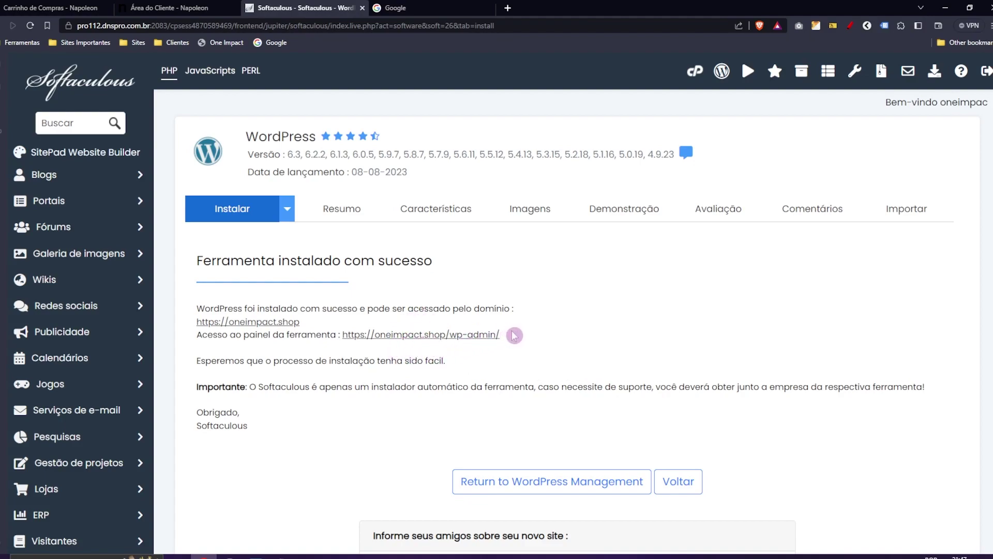
left_click_drag(507, 335, 342, 336)
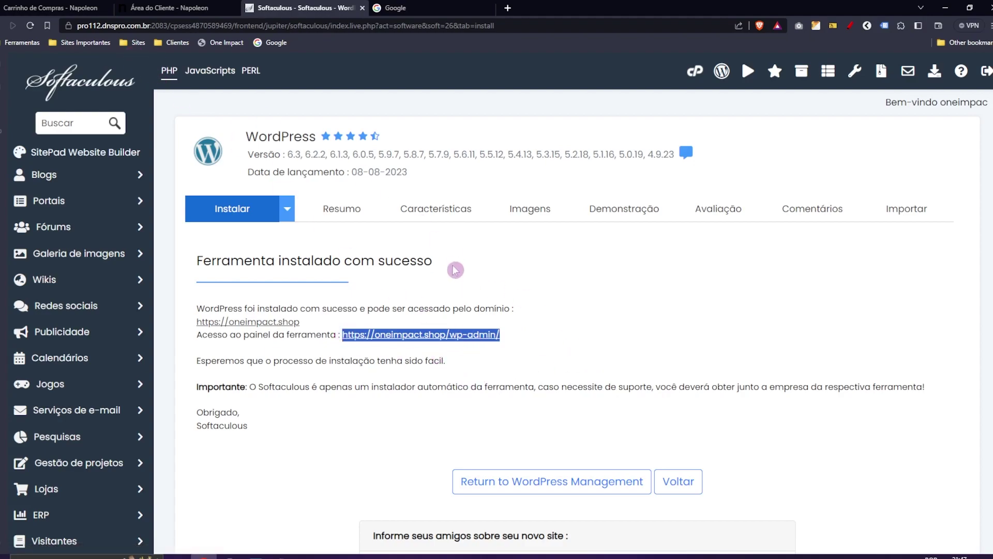
left_click(502, 297)
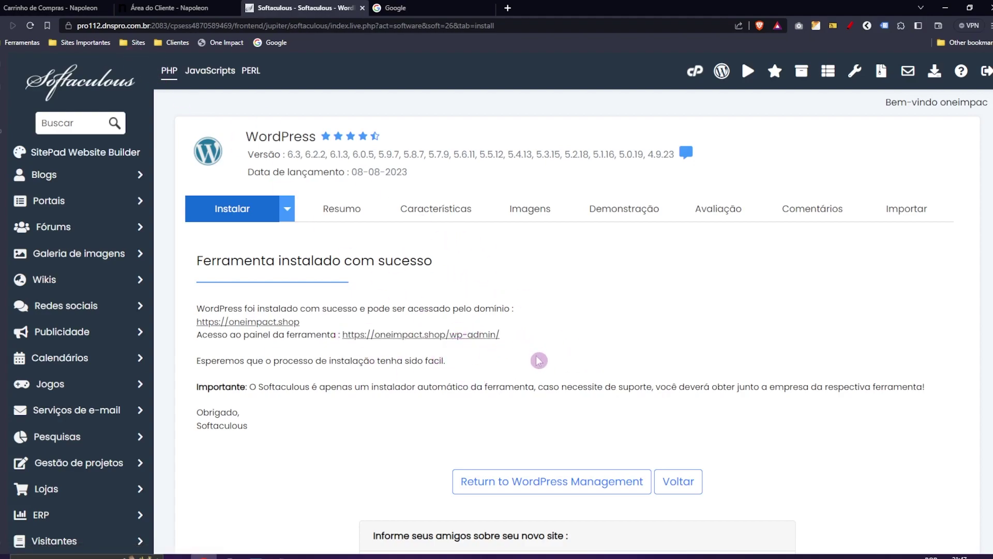
left_click(430, 336)
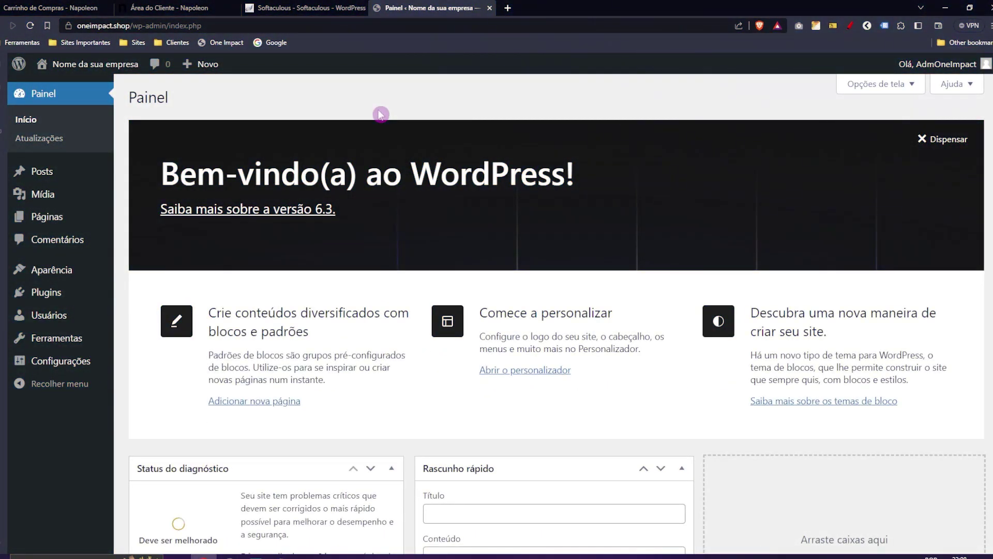